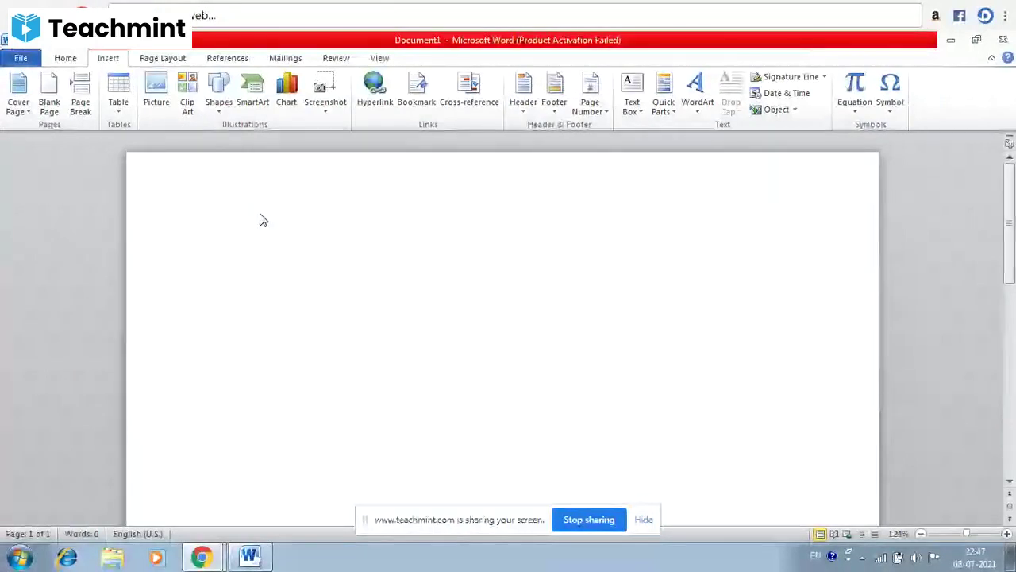
- Check the participants of the Teachmint class in Chrome, and return to the blank Word document
{"action": "left_click", "coordinate": [201, 558]}
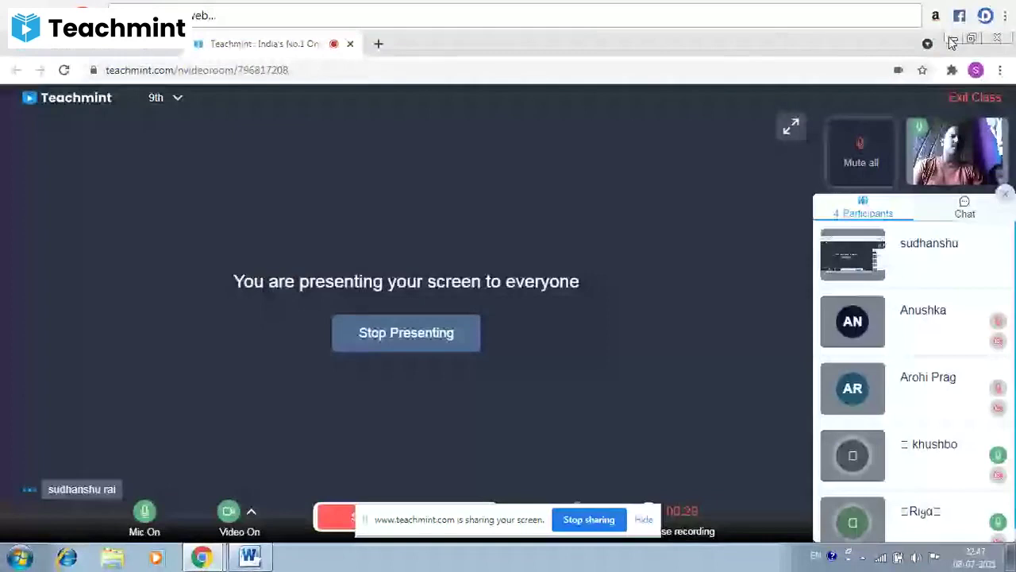
{"action": "left_click", "coordinate": [950, 39]}
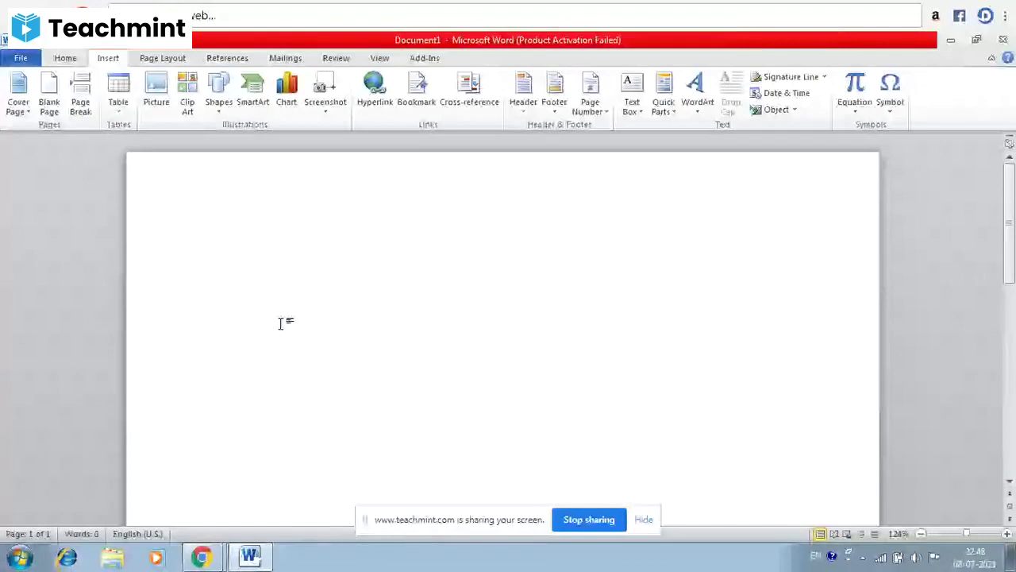
- Enter three lines pairing sample names with the values 50, 60 and 70, each written as name=value
{"action": "type", "text": "Ram=50"}
{"action": "key", "text": "Return"}
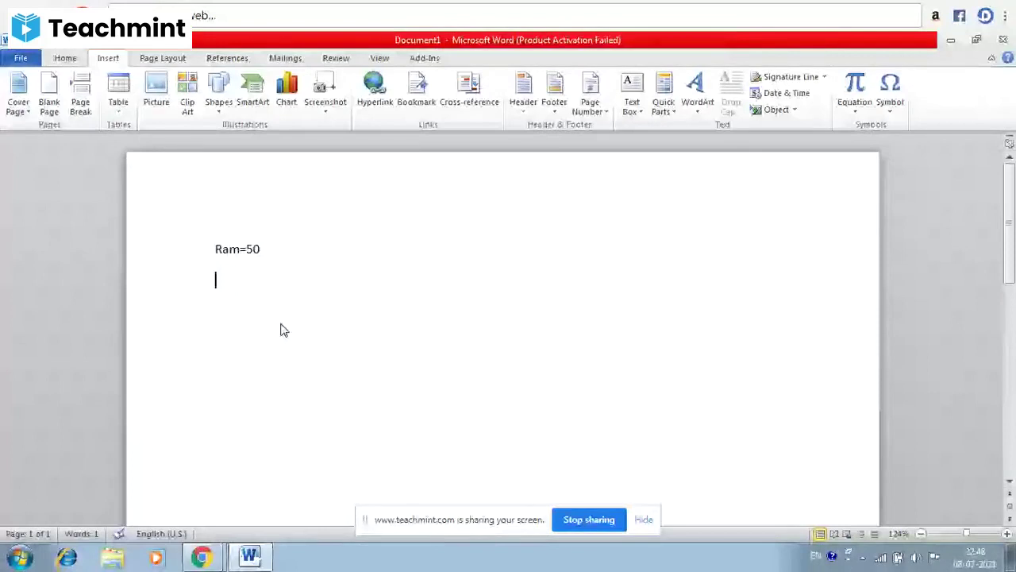
{"action": "type", "text": "sit"}
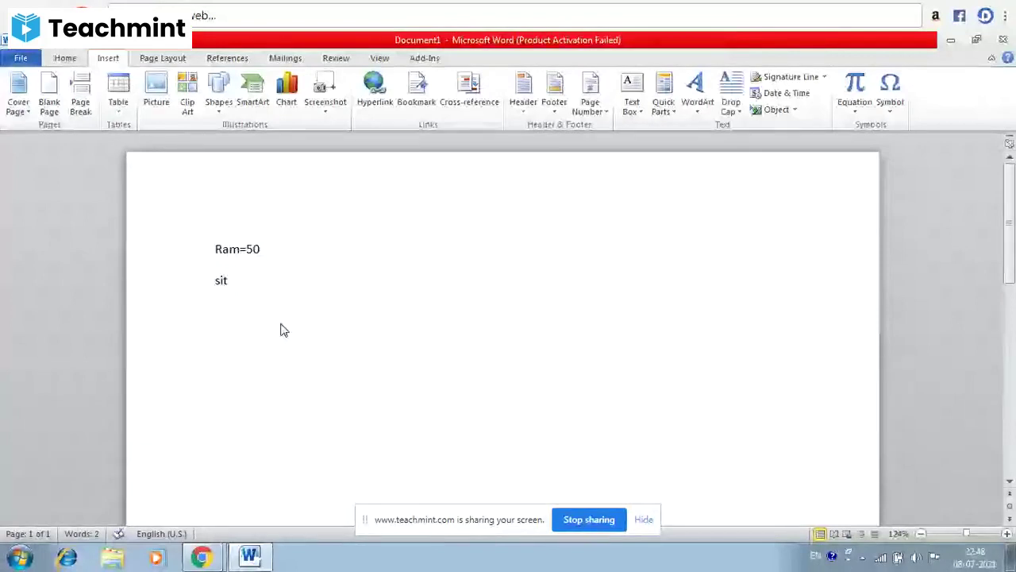
{"action": "type", "text": "a="}
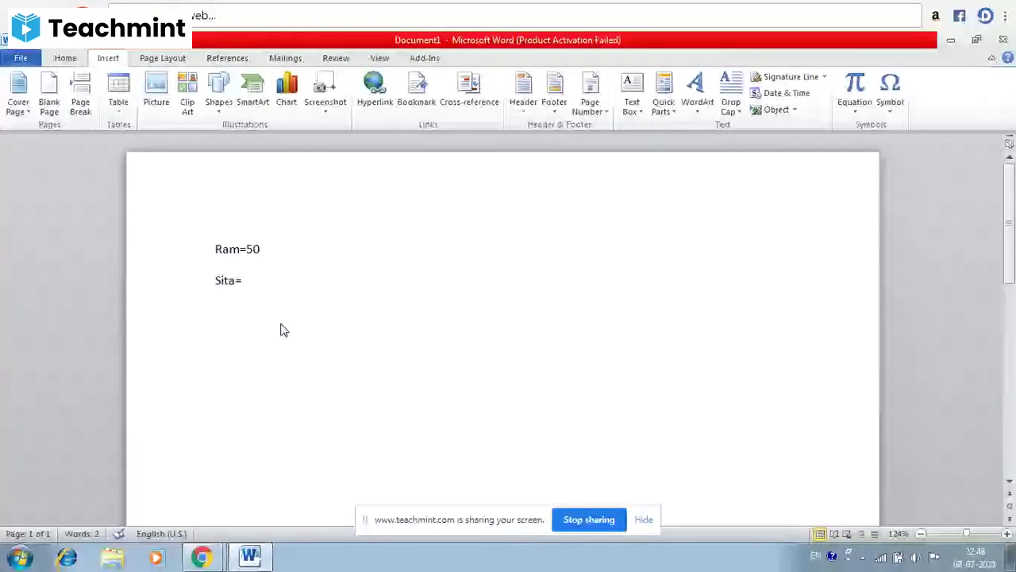
{"action": "type", "text": "60"}
{"action": "key", "text": "Return"}
{"action": "type", "text": "krish"}
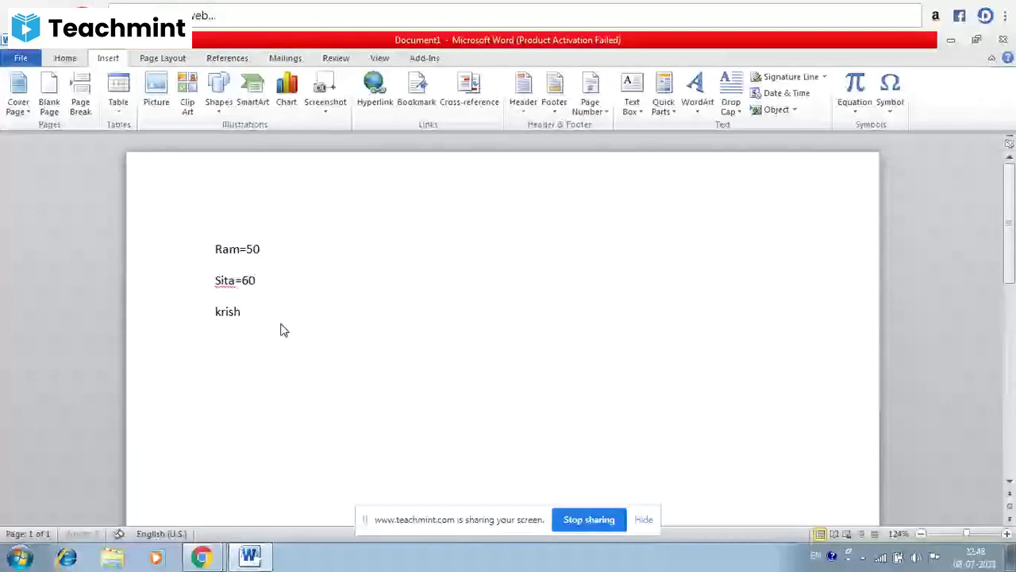
{"action": "type", "text": "na=7."}
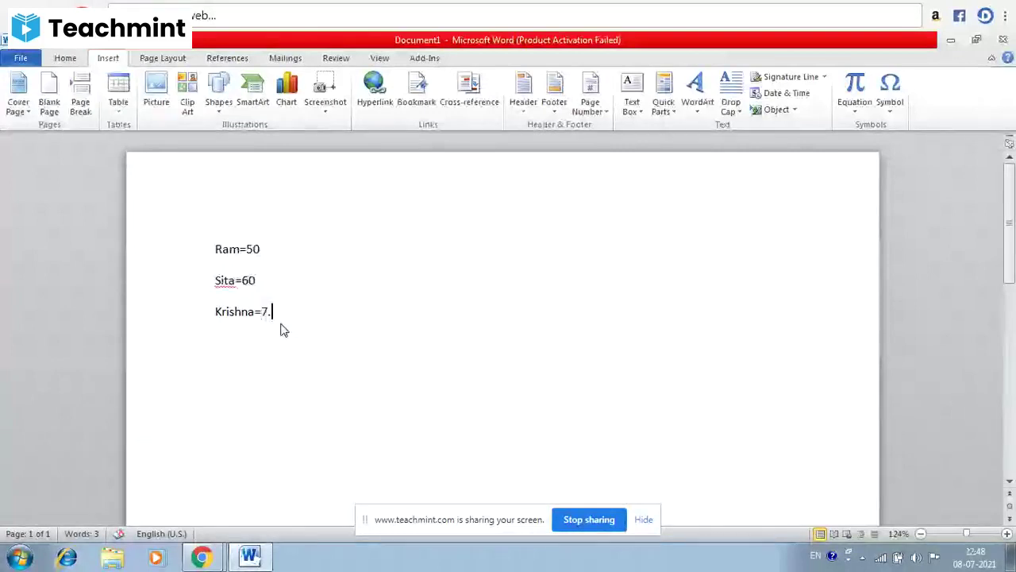
{"action": "key", "text": "BackSpace"}
{"action": "type", "text": "0"}
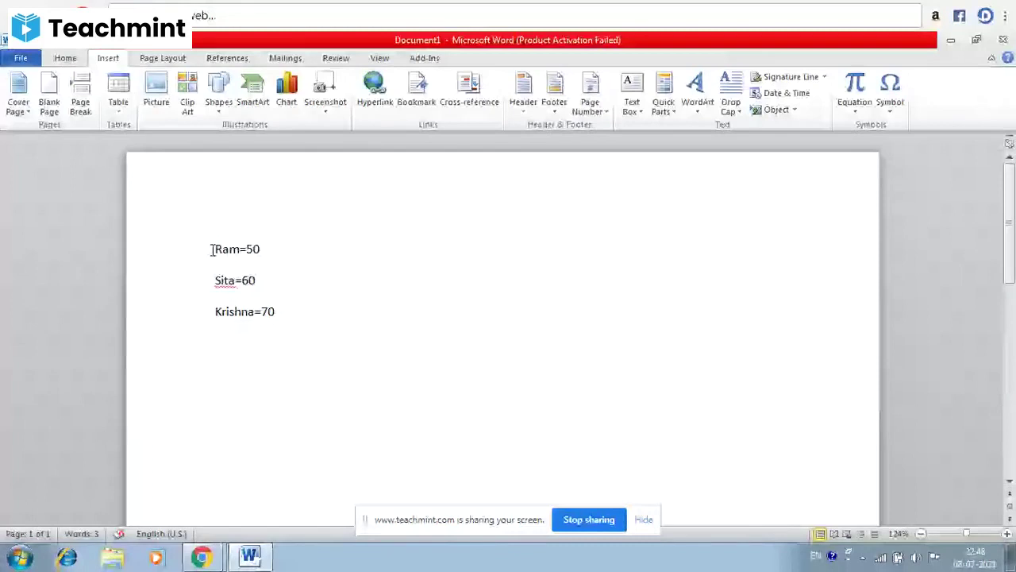
- Replace the three selected lines with a stacked cone column chart using the default data, and close its Excel data sheet
{"action": "left_click_drag", "start_coordinate": [212, 250], "coordinate": [294, 352]}
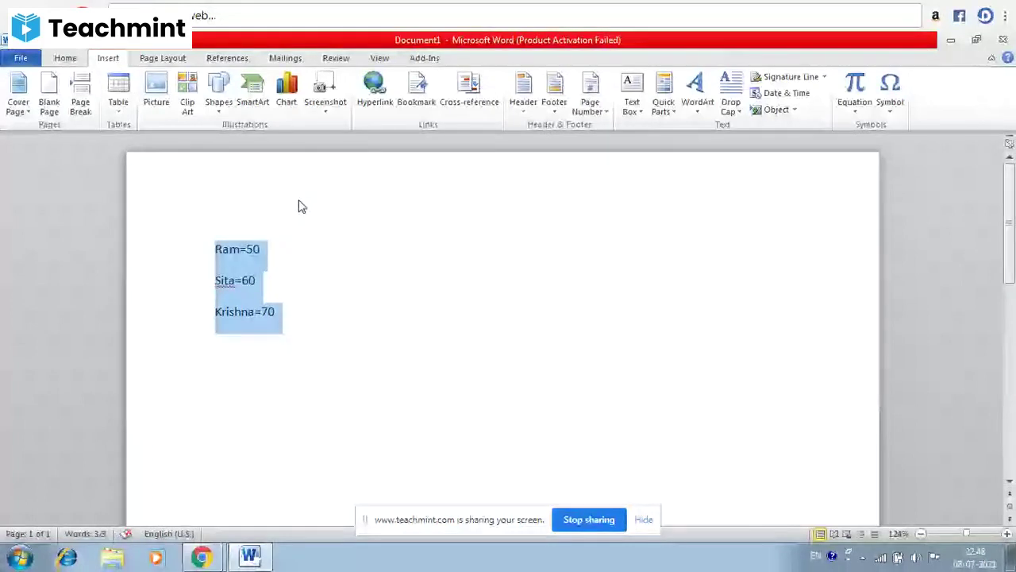
{"action": "left_click", "coordinate": [291, 105]}
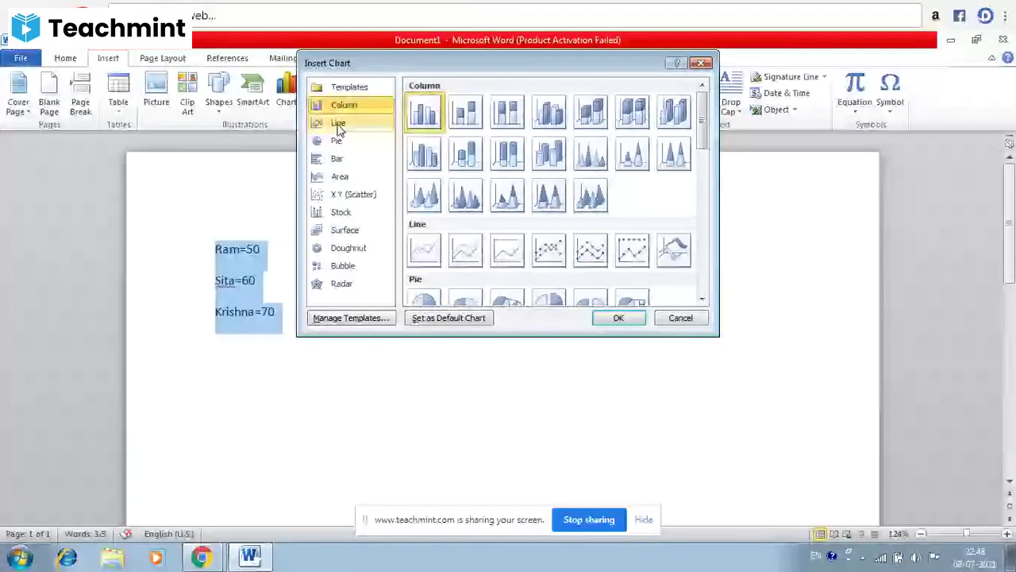
{"action": "left_click", "coordinate": [341, 213]}
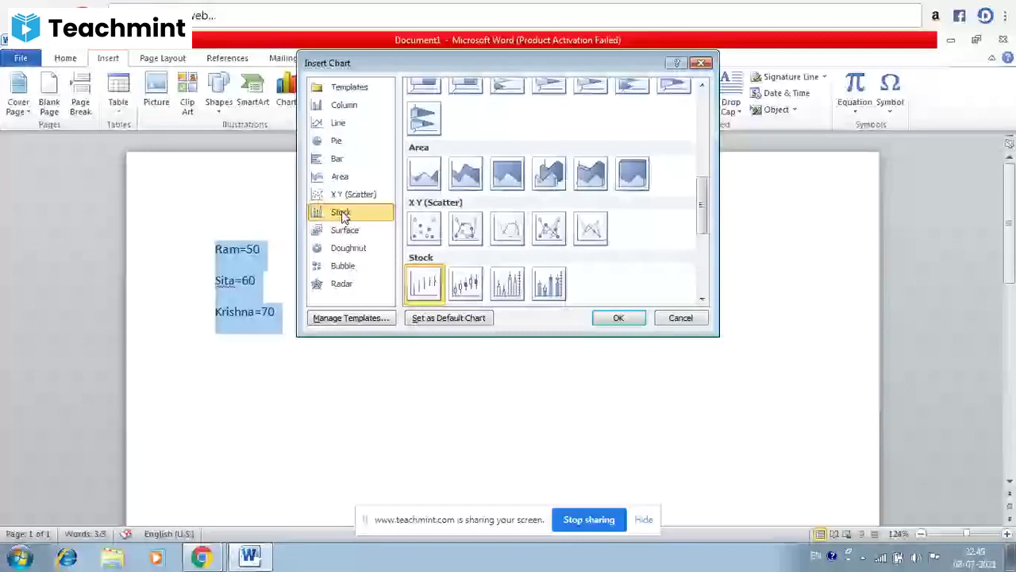
{"action": "left_click", "coordinate": [342, 285]}
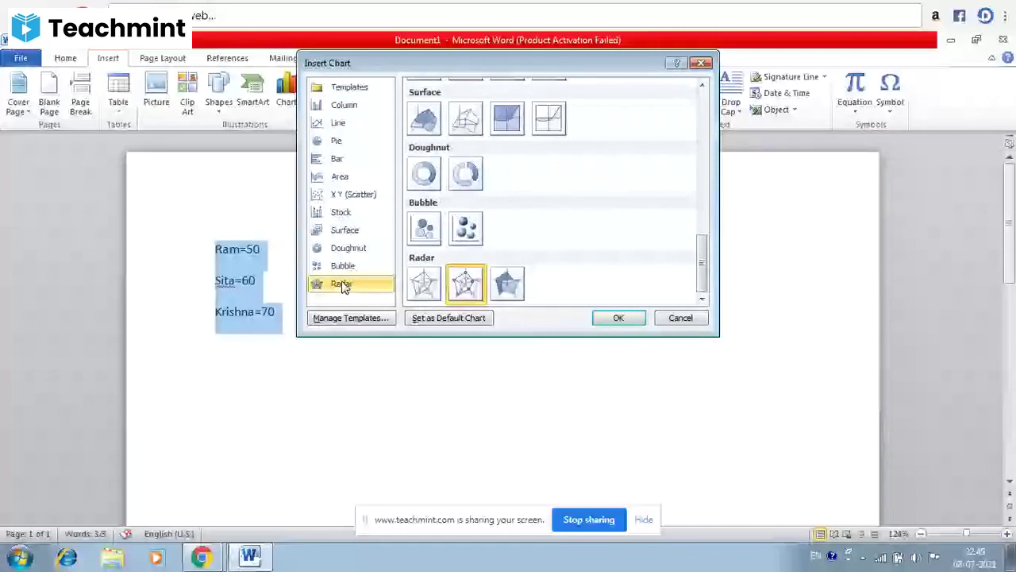
{"action": "left_click", "coordinate": [345, 106]}
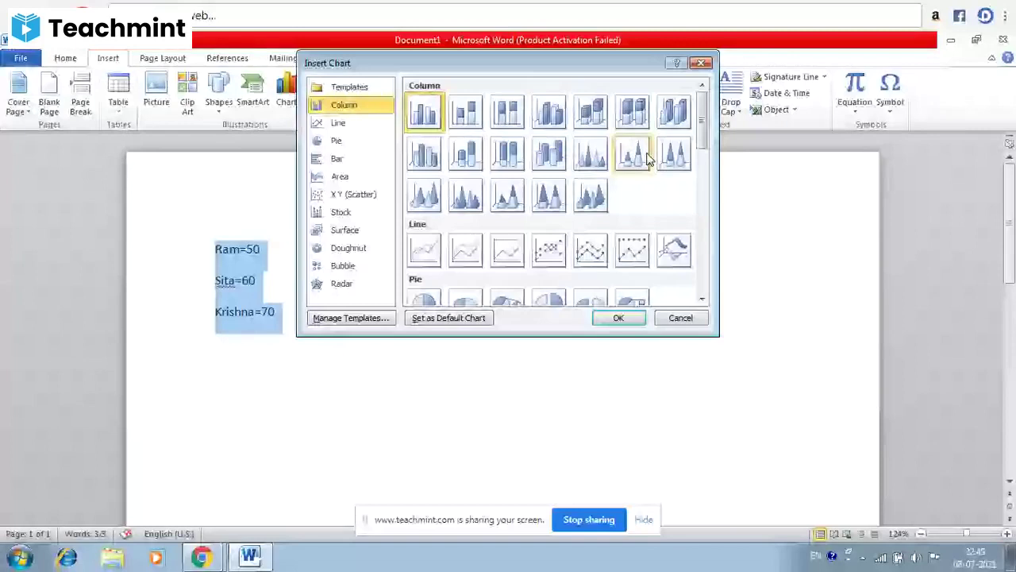
{"action": "left_click", "coordinate": [619, 318]}
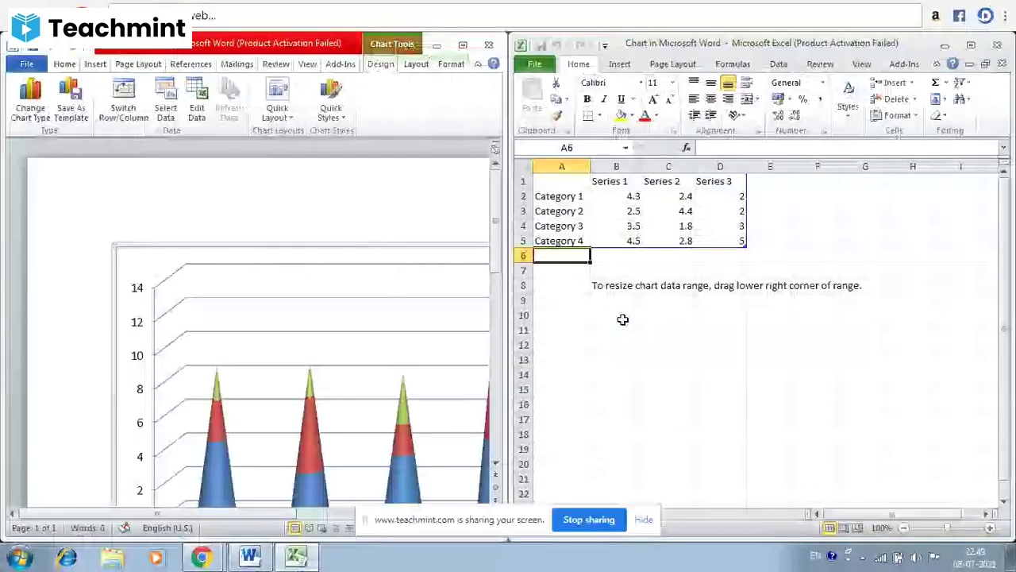
{"action": "left_click", "coordinate": [1002, 48]}
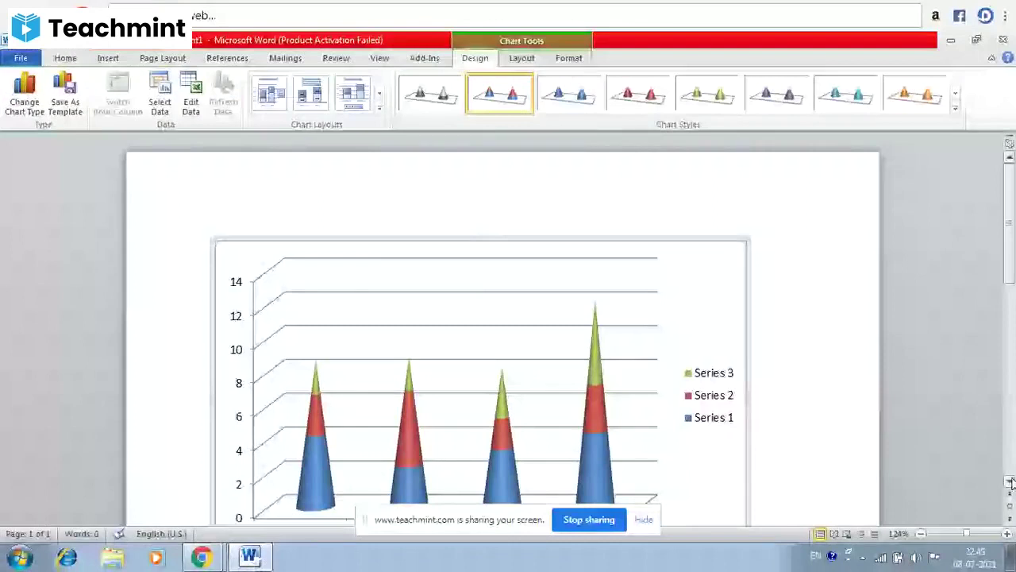
{"action": "left_click", "coordinate": [1010, 481]}
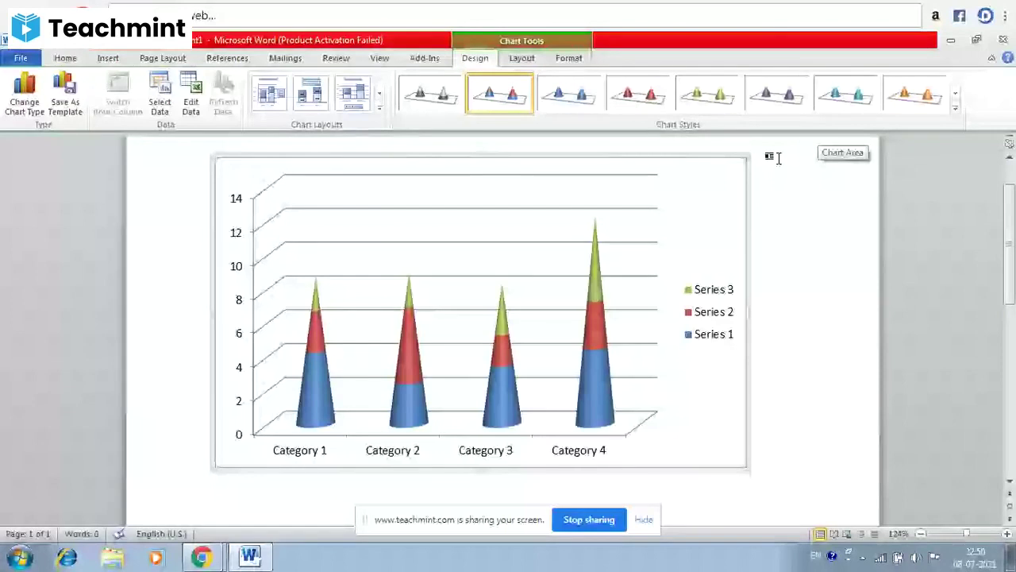
- Switch to the Teachmint class in Chrome, read the students' chat messages, and return to the Word document
{"action": "left_click", "coordinate": [201, 558]}
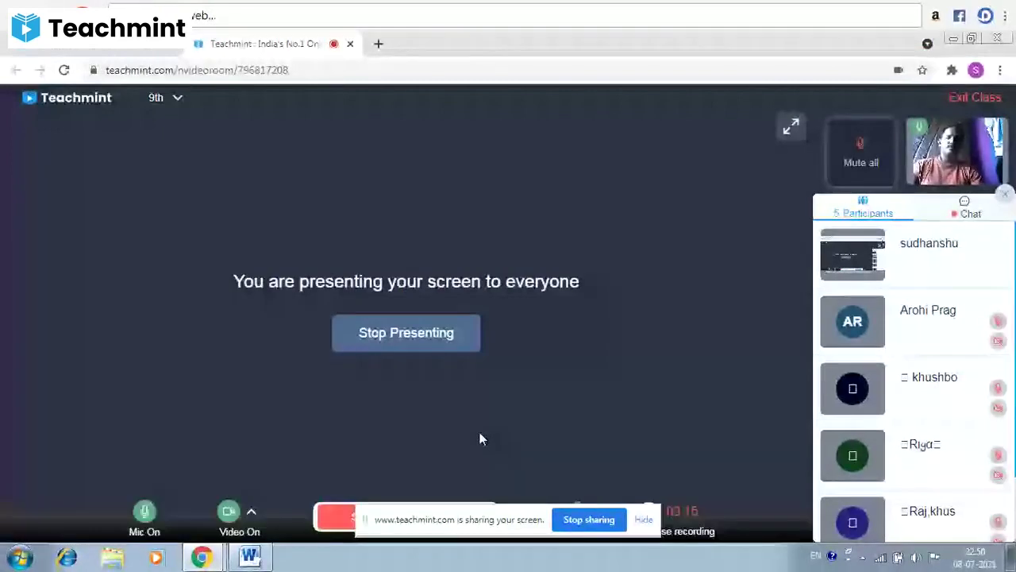
{"action": "left_click", "coordinate": [955, 215]}
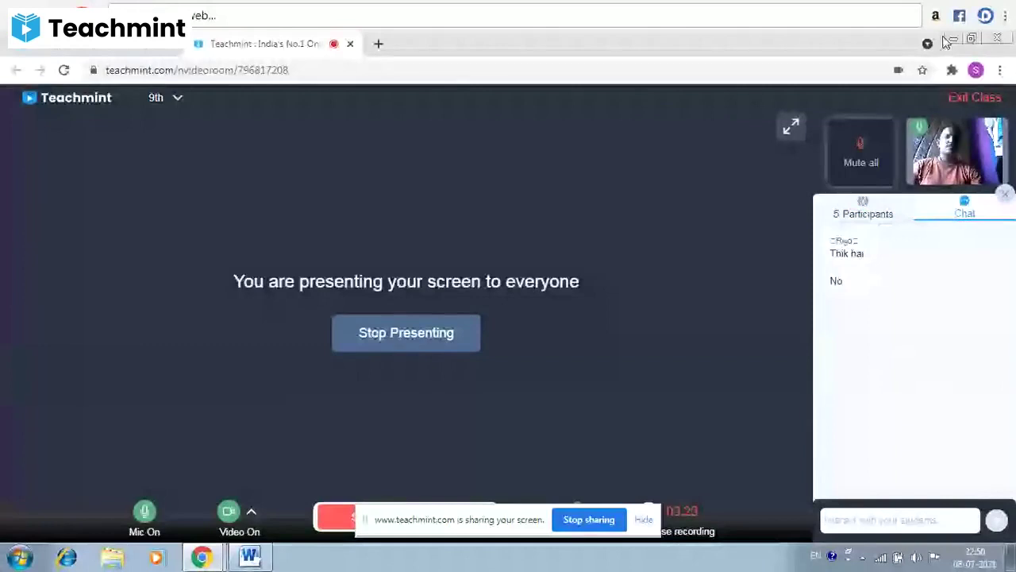
{"action": "left_click", "coordinate": [949, 39]}
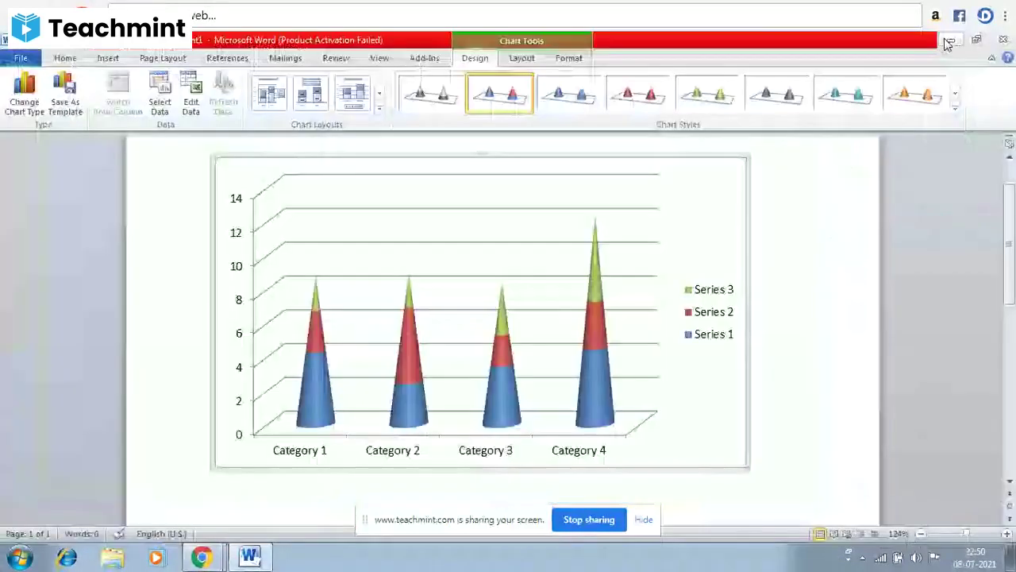
{"action": "left_click", "coordinate": [950, 41]}
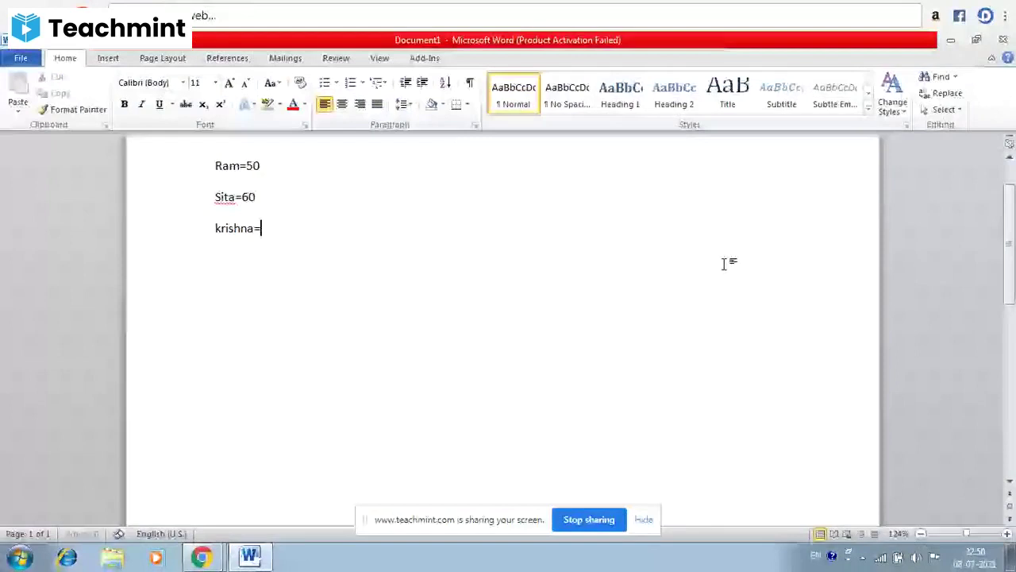
- Add the built-in Annual header with document title and year placeholders to the page
{"action": "left_click", "coordinate": [108, 58]}
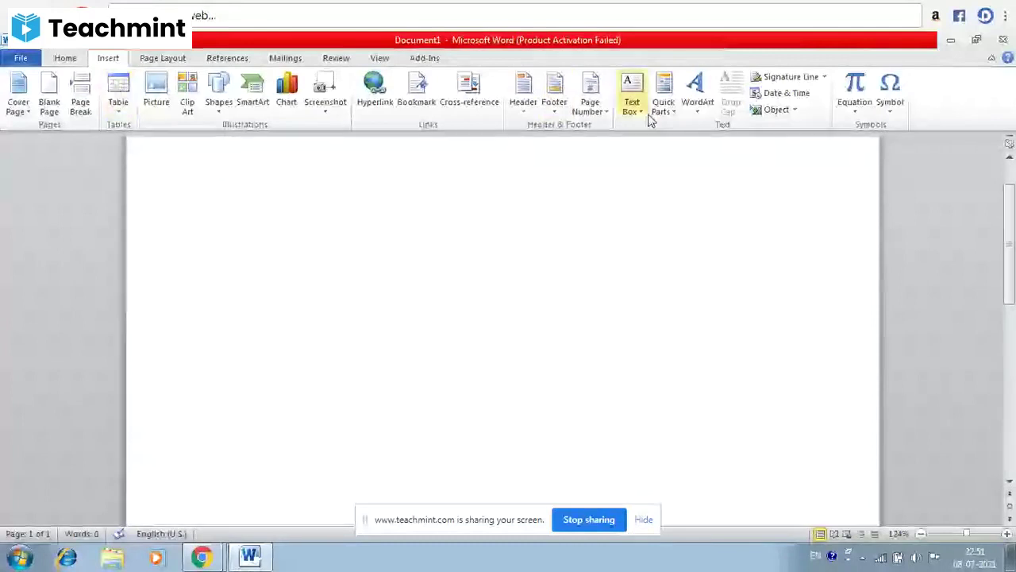
{"action": "left_click", "coordinate": [523, 93]}
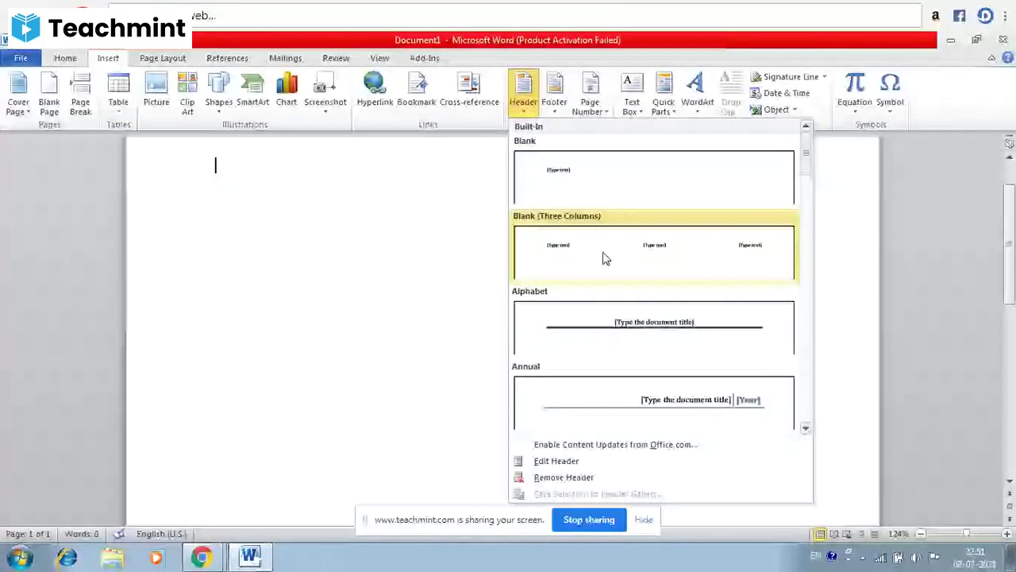
{"action": "left_click", "coordinate": [622, 414]}
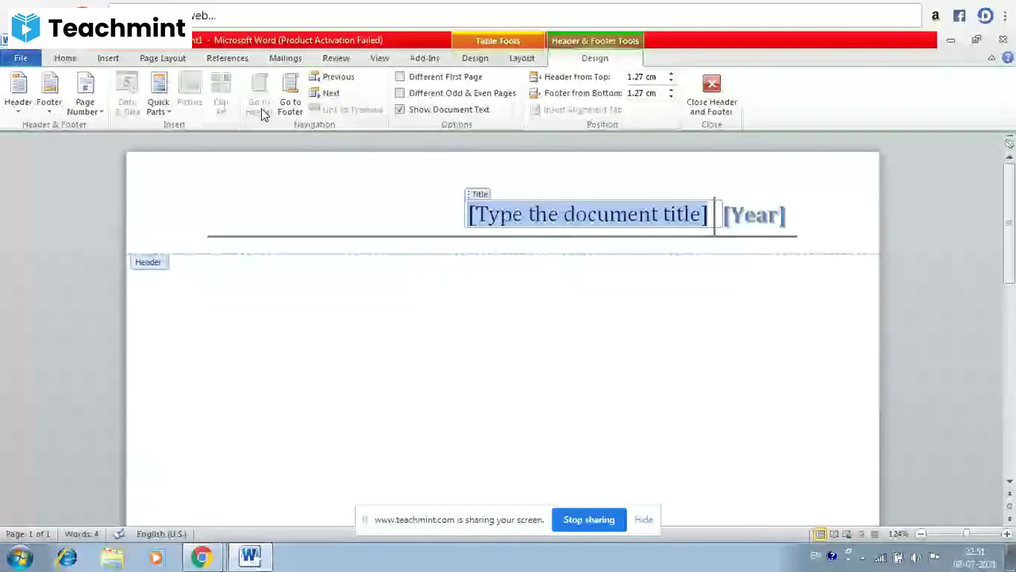
- Add a built-in footer with a double rule, text placeholder and page number, and leave header and footer editing
{"action": "left_click", "coordinate": [108, 58]}
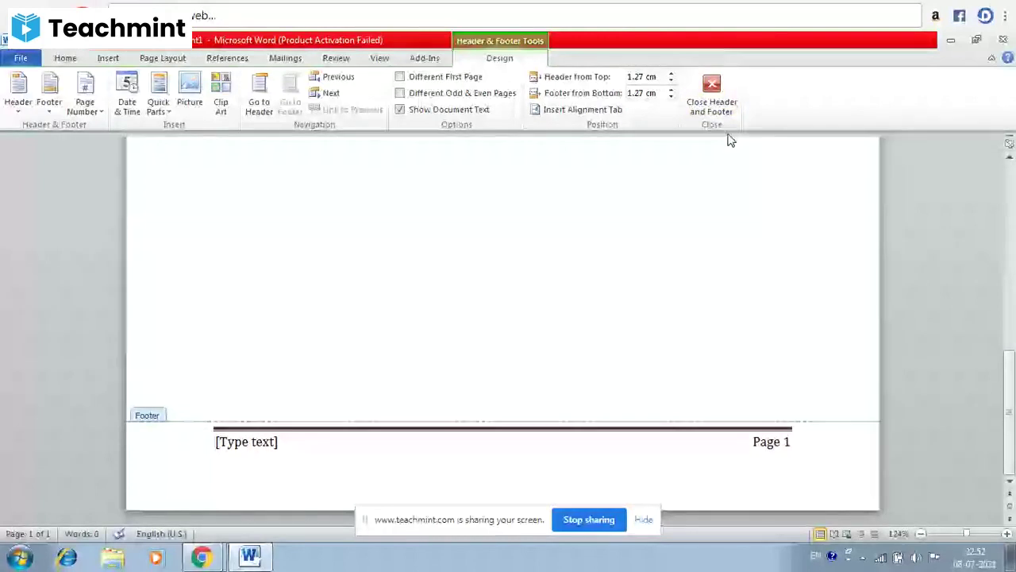
{"action": "left_click", "coordinate": [713, 94]}
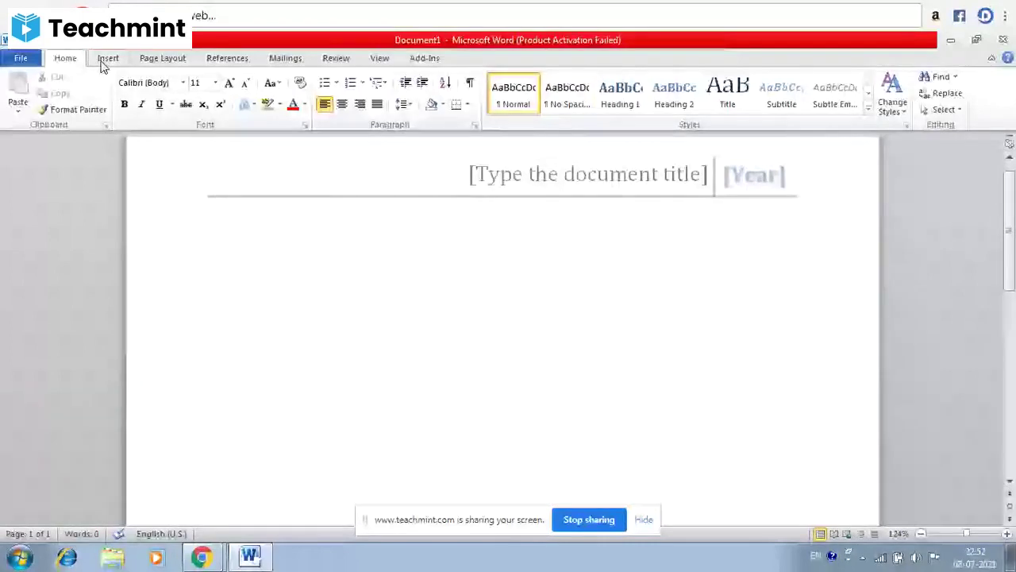
- Insert a WordArt object below the header using the red outlined letter style
{"action": "left_click", "coordinate": [103, 62]}
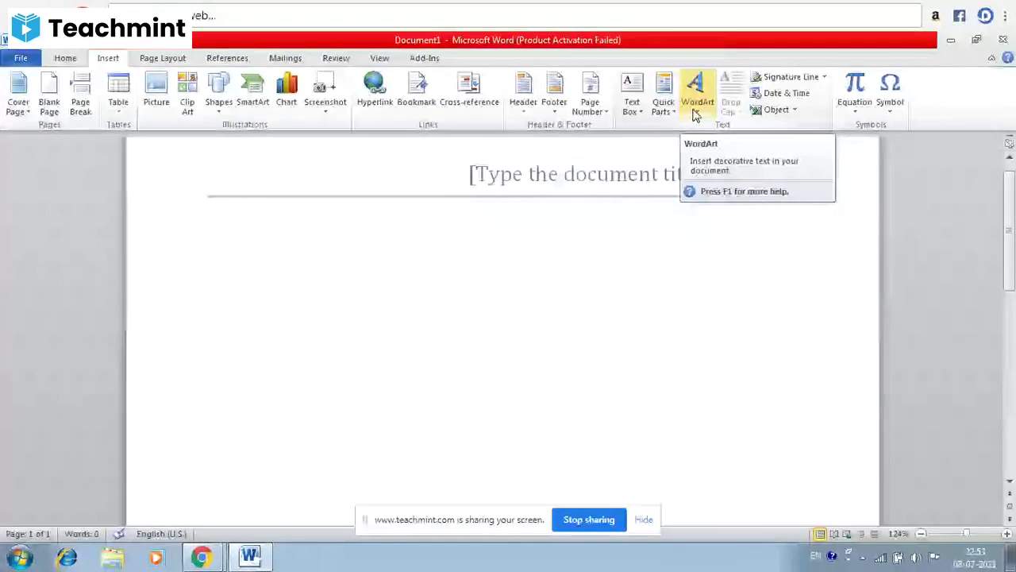
{"action": "left_click", "coordinate": [696, 93]}
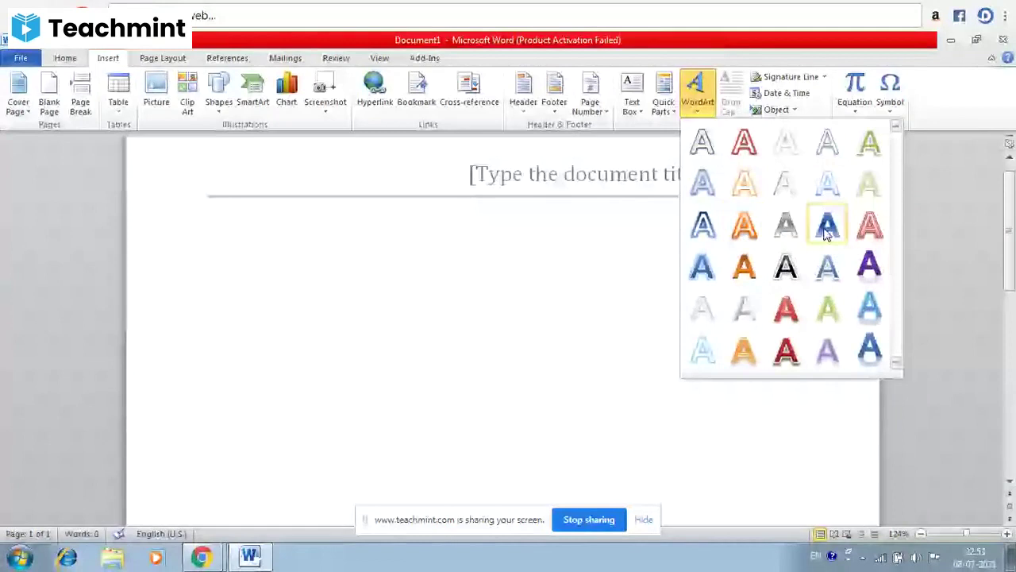
{"action": "left_click", "coordinate": [868, 227]}
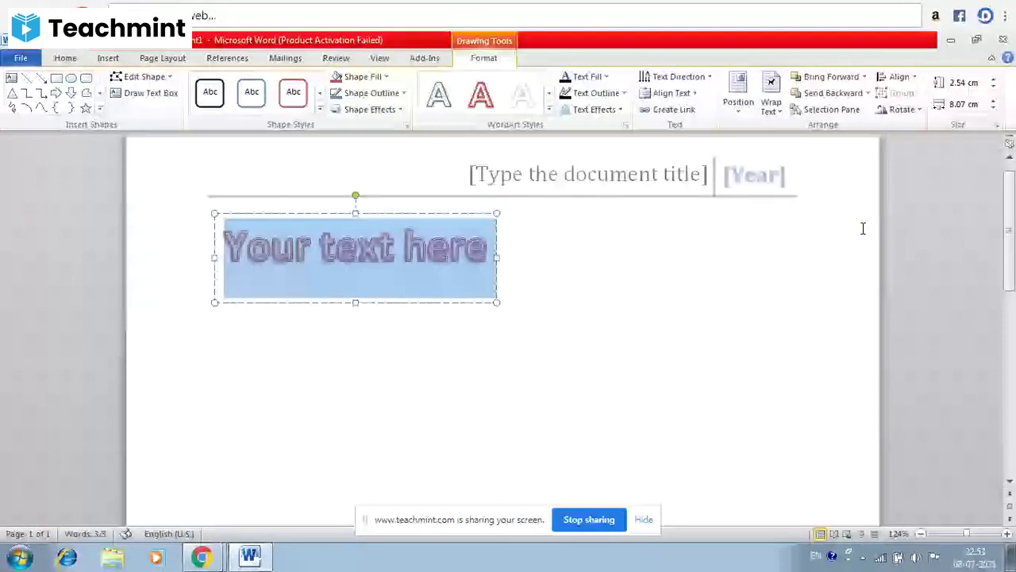
- Replace the WordArt's placeholder text with the teacher's full name in capitals, and deselect the object
{"action": "left_click", "coordinate": [486, 251]}
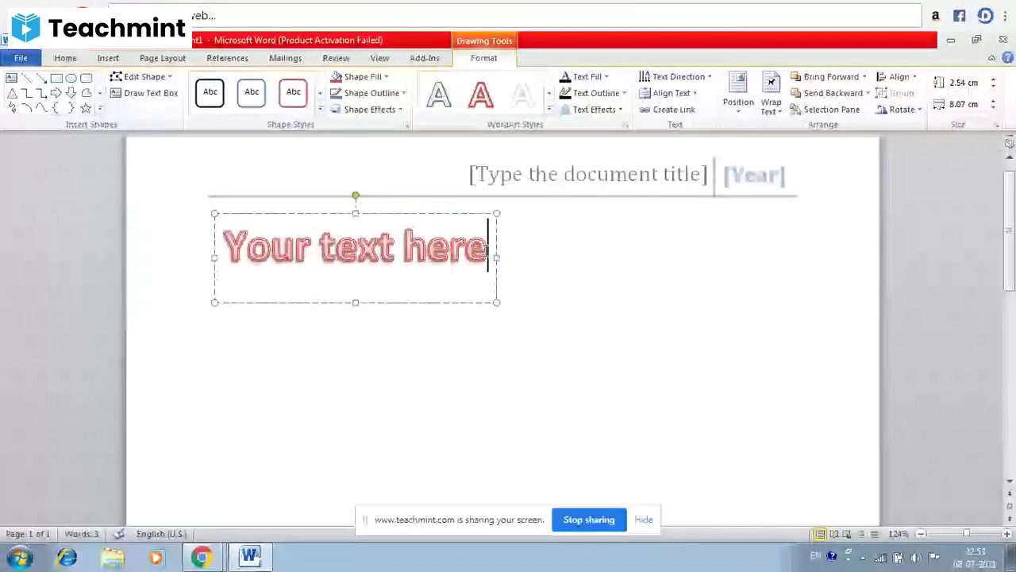
{"action": "key", "text": "BackSpace"}
{"action": "key", "text": "BackSpace"}
{"action": "key", "text": "BackSpace"}
{"action": "key", "text": "BackSpace"}
{"action": "key", "text": "BackSpace"}
{"action": "key", "text": "BackSpace"}
{"action": "key", "text": "BackSpace"}
{"action": "key", "text": "BackSpace"}
{"action": "key", "text": "BackSpace"}
{"action": "key", "text": "BackSpace"}
{"action": "key", "text": "BackSpace"}
{"action": "key", "text": "BackSpace"}
{"action": "key", "text": "BackSpace"}
{"action": "key", "text": "BackSpace"}
{"action": "type", "text": "ra"}
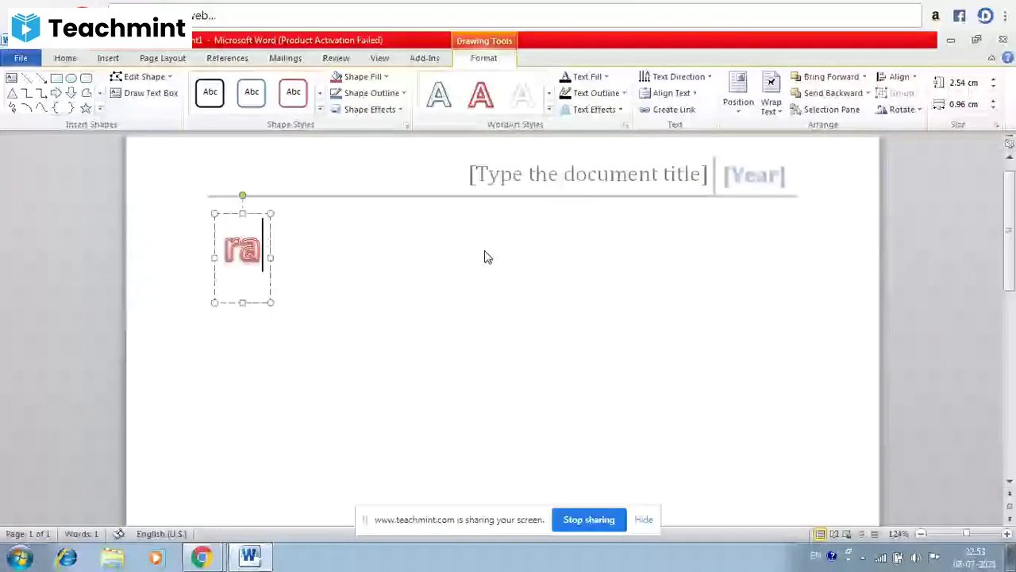
{"action": "key", "text": "BackSpace"}
{"action": "key", "text": "BackSpace"}
{"action": "type", "text": "SUDHANSHU"}
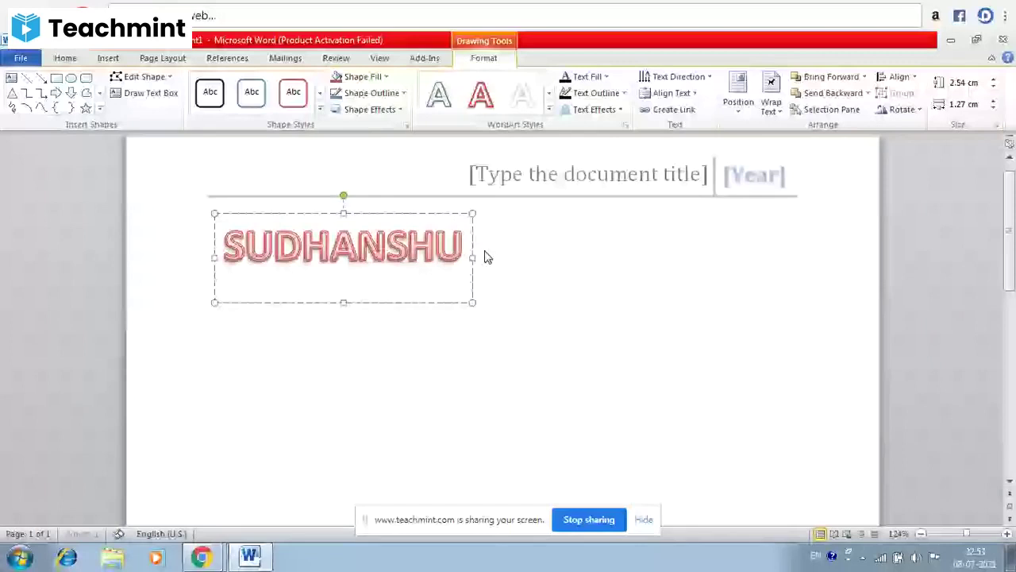
{"action": "type", "text": " SHEKHAR RAI"}
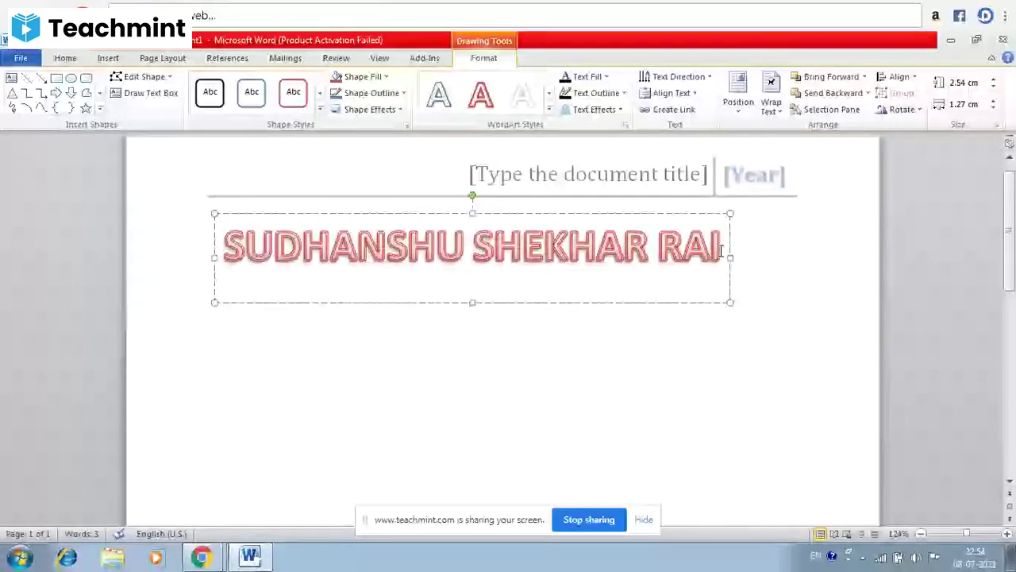
{"action": "key", "text": "Escape"}
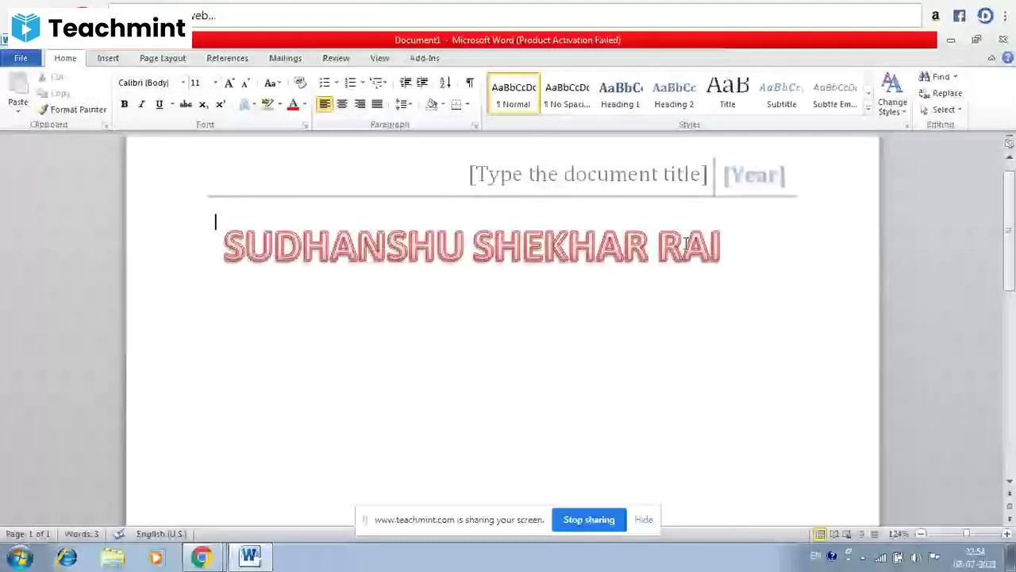
- Fill the WordArt box behind the name with the standard yellow colour
{"action": "left_click", "coordinate": [687, 243]}
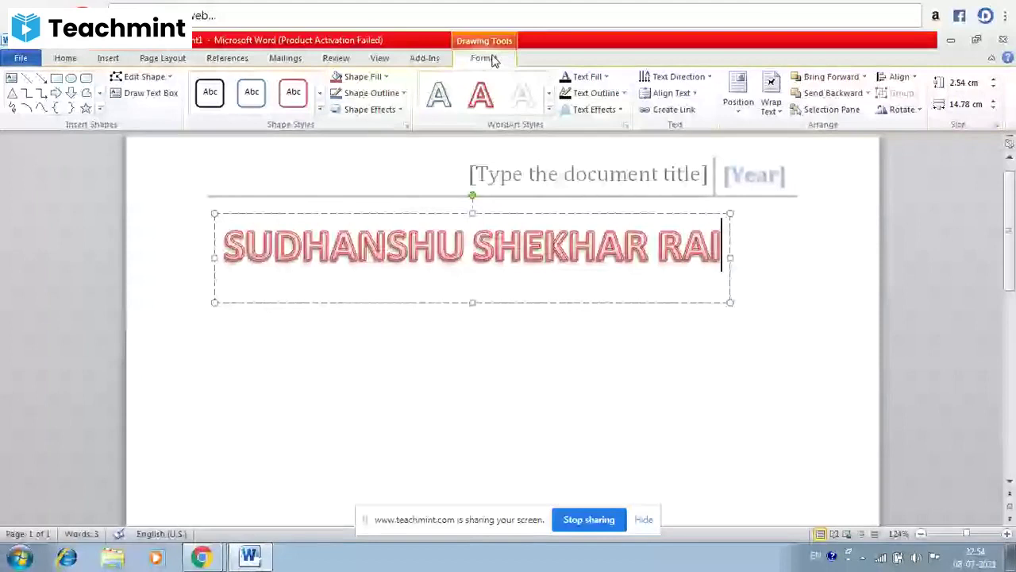
{"action": "left_click", "coordinate": [386, 77]}
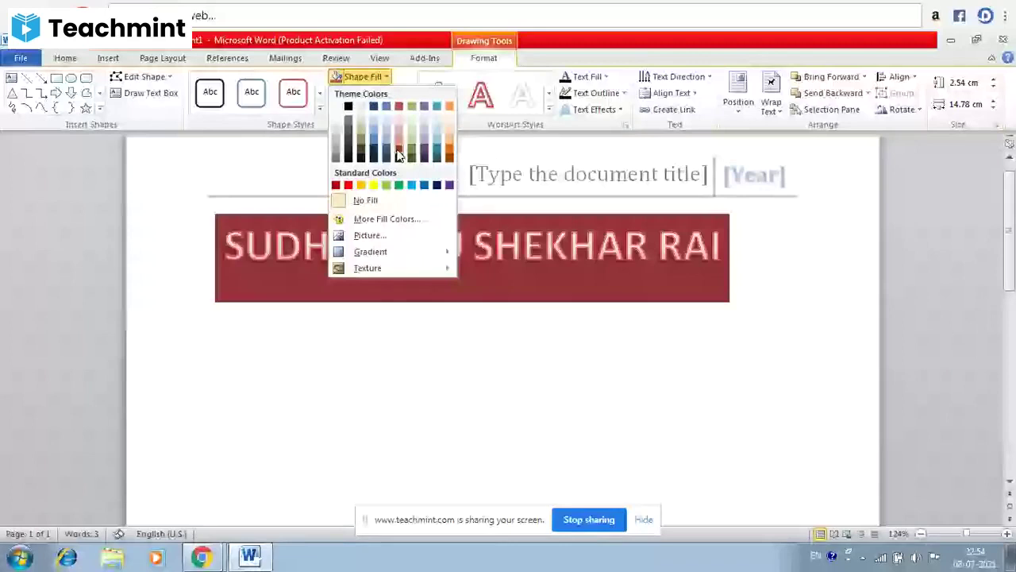
{"action": "left_click", "coordinate": [721, 247]}
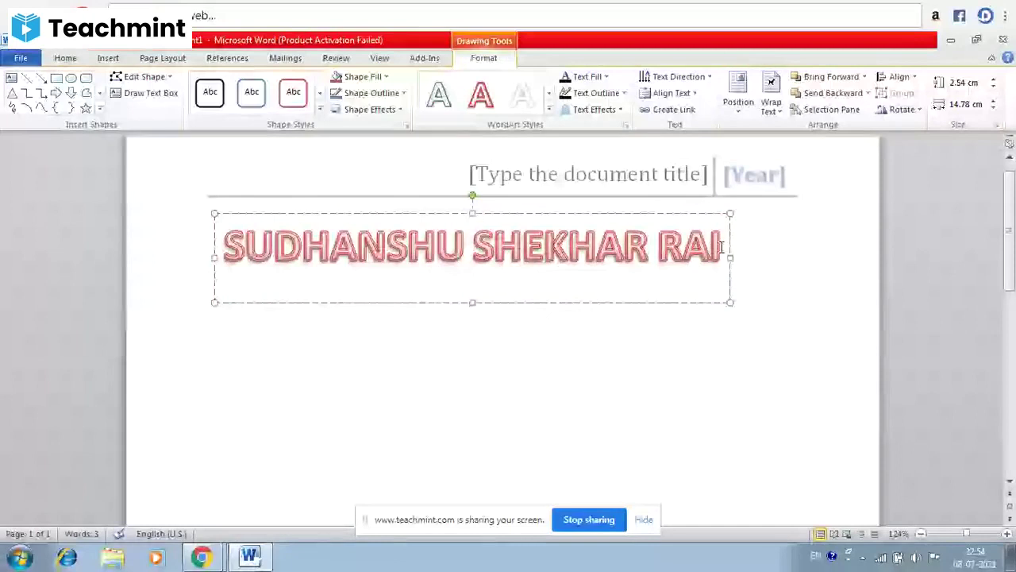
{"action": "triple_click", "coordinate": [721, 248]}
{"action": "left_click", "coordinate": [359, 76]}
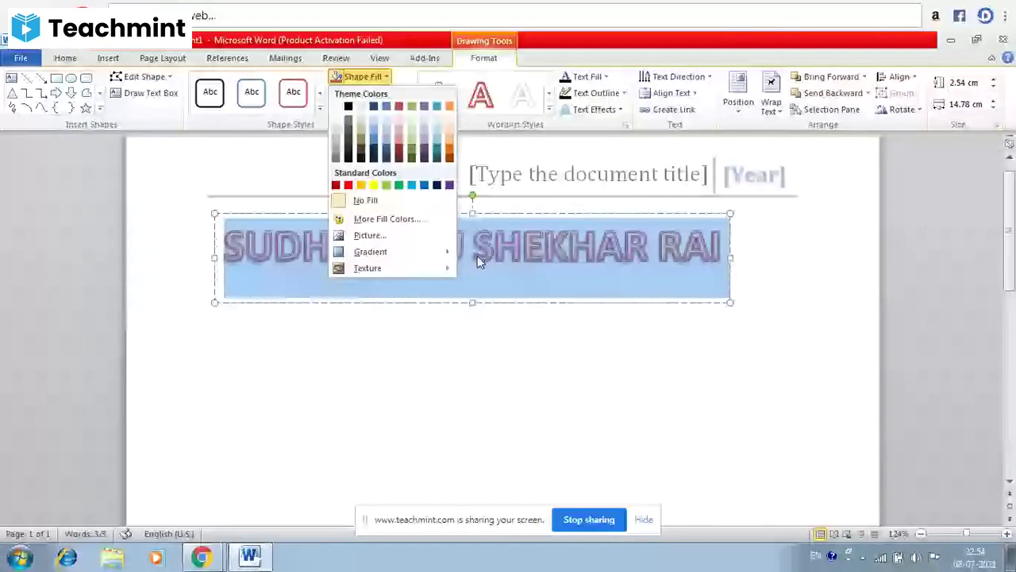
{"action": "left_click", "coordinate": [373, 185]}
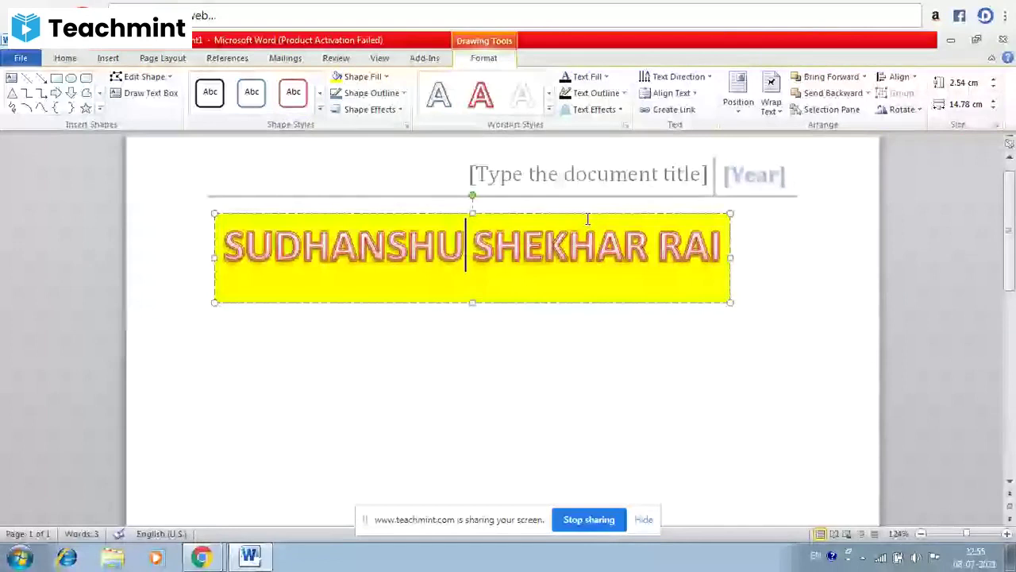
- Apply a thin outline to the yellow WordArt box and deselect it
{"action": "left_click", "coordinate": [721, 244]}
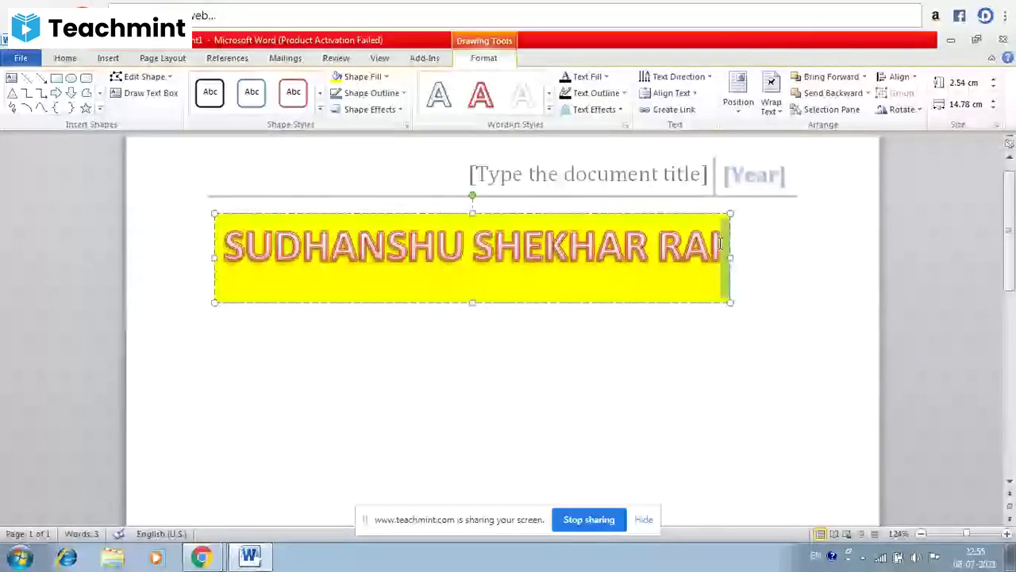
{"action": "key", "text": "ctrl+a"}
{"action": "left_click", "coordinate": [371, 93]}
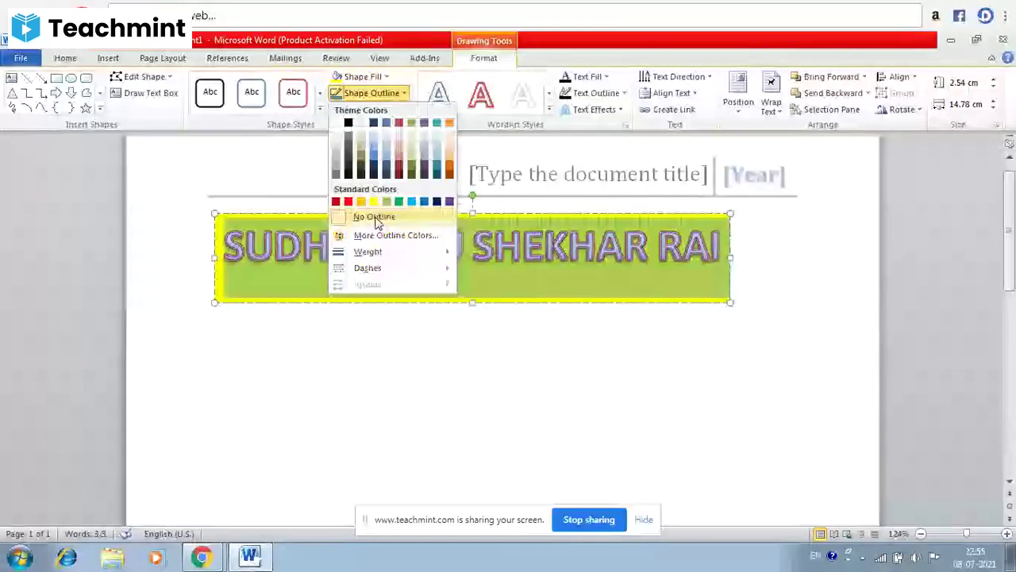
{"action": "left_click", "coordinate": [377, 220]}
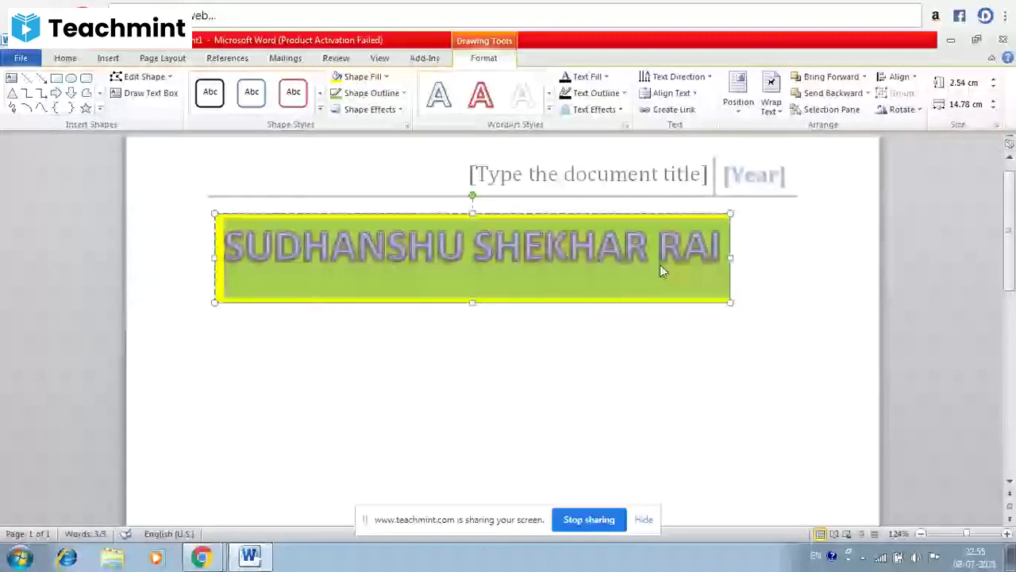
{"action": "left_click", "coordinate": [496, 312]}
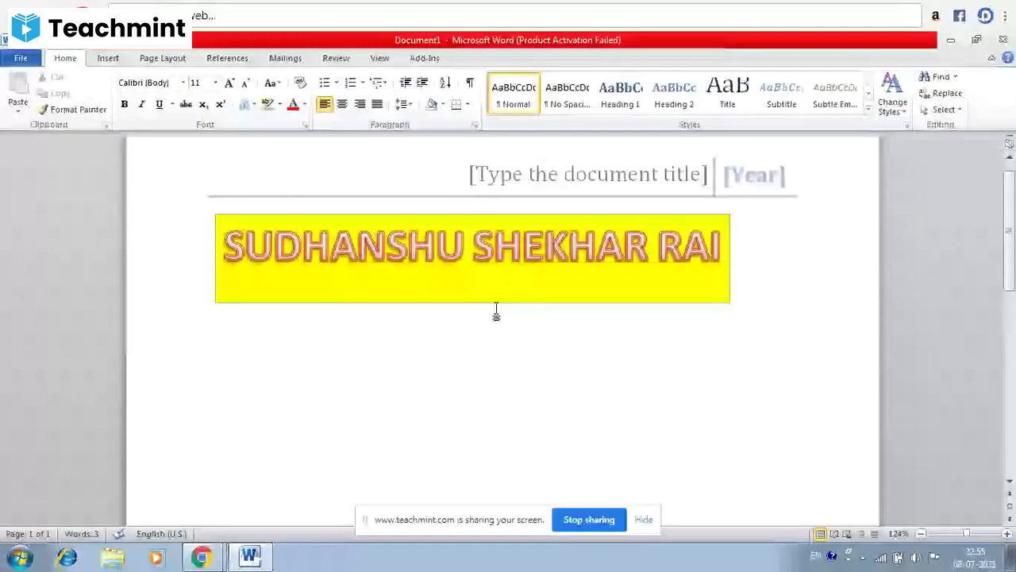
- Try to fill the WordArt letters with Tan, Background 2, Darker 90%
{"action": "left_click", "coordinate": [727, 222]}
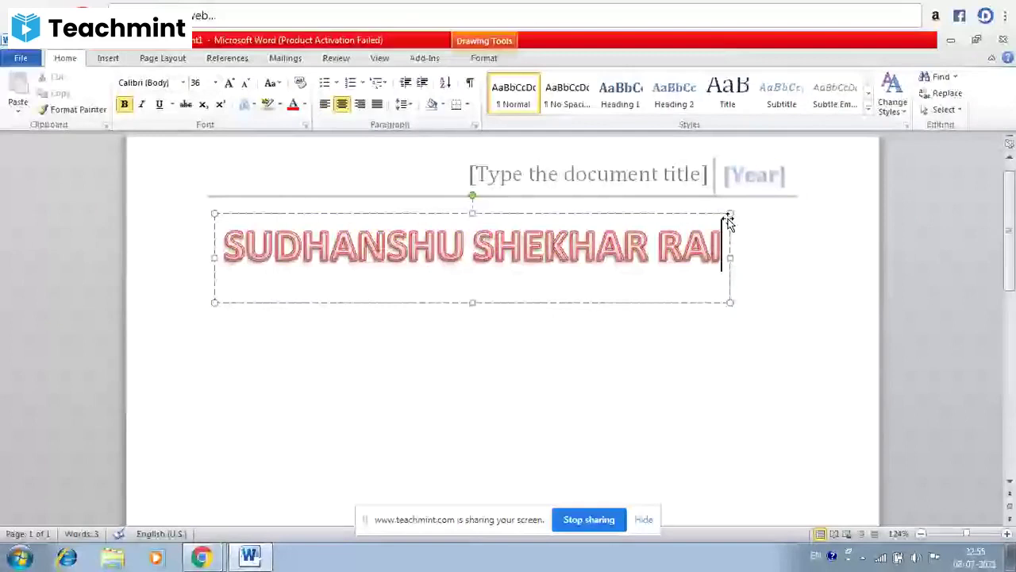
{"action": "left_click", "coordinate": [485, 58]}
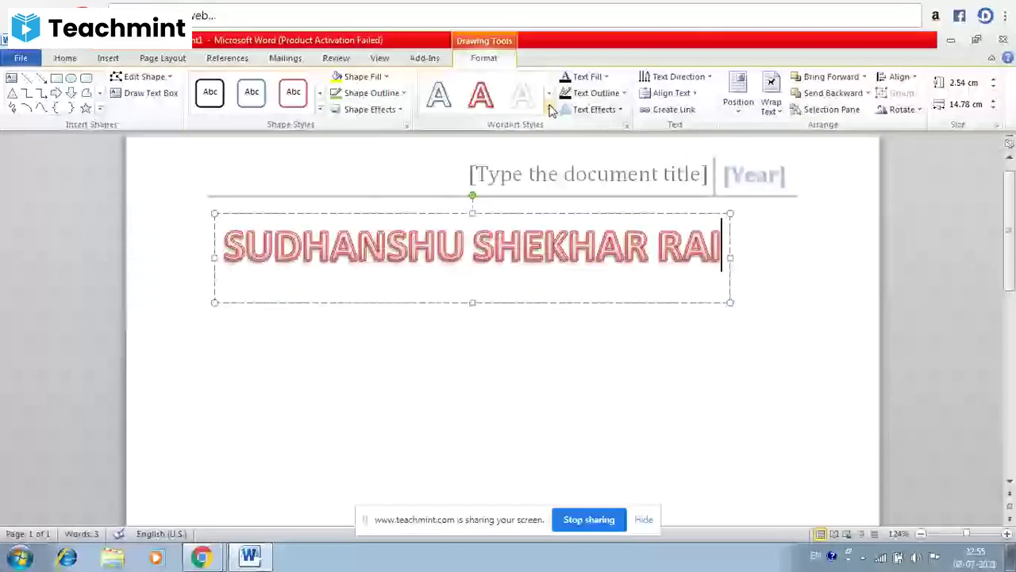
{"action": "left_click", "coordinate": [603, 77]}
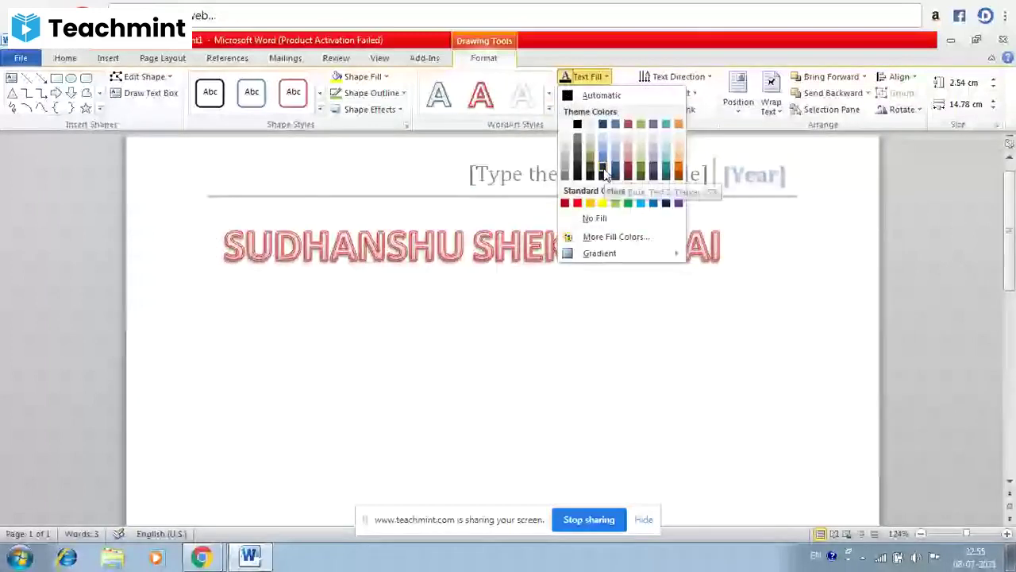
{"action": "left_click", "coordinate": [721, 246]}
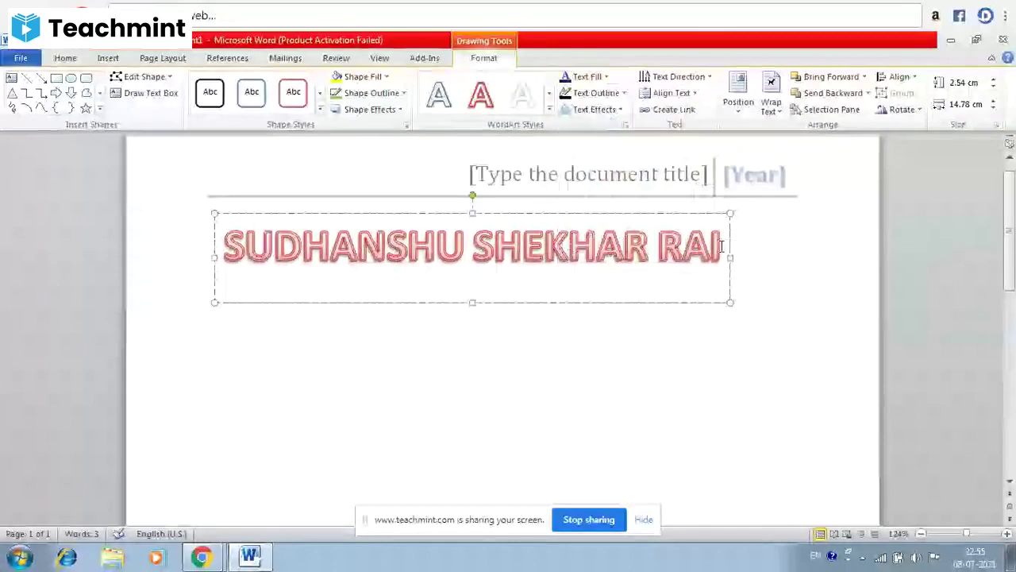
{"action": "key", "text": "ctrl+a"}
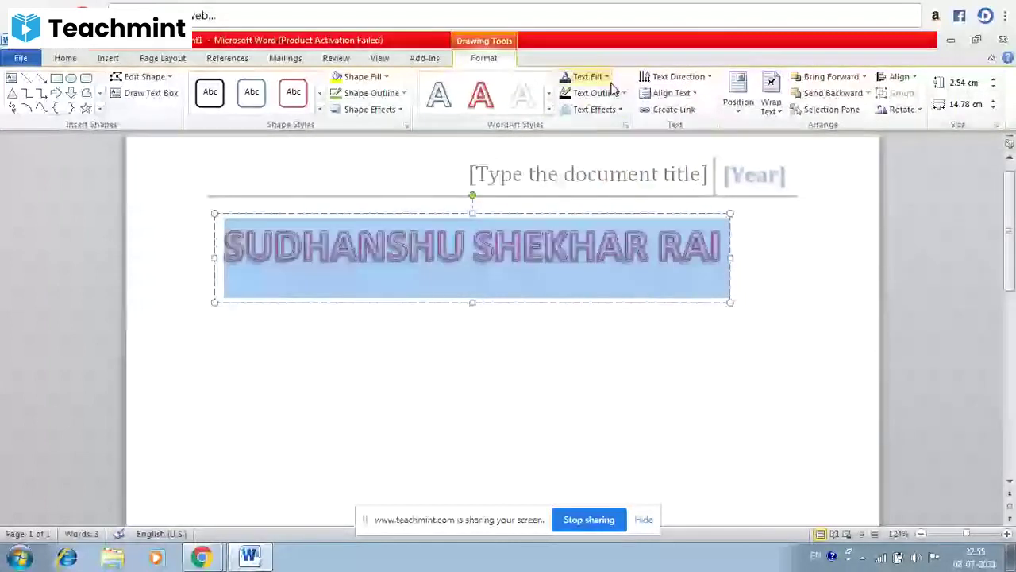
{"action": "left_click", "coordinate": [607, 77]}
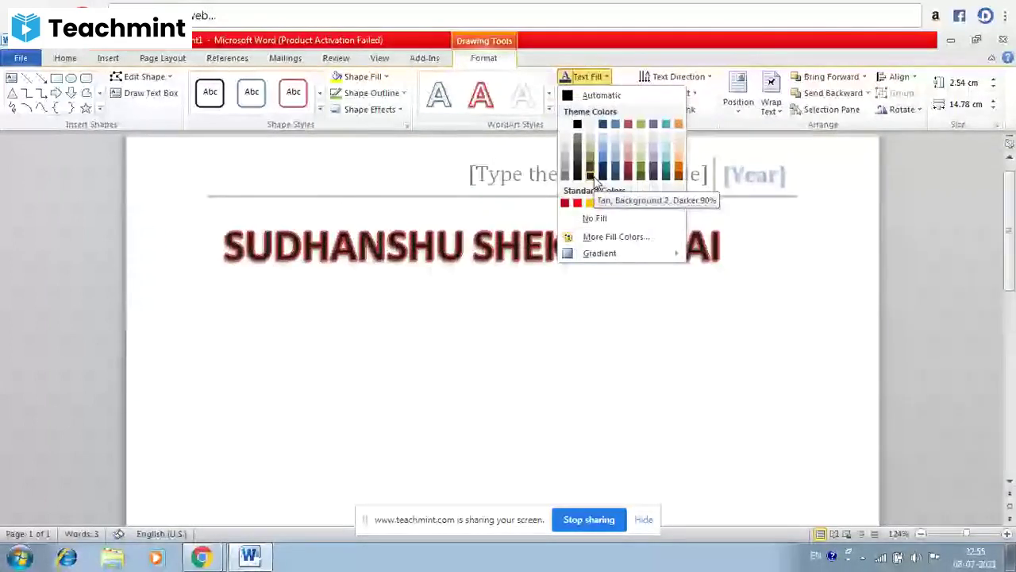
{"action": "left_click", "coordinate": [592, 180]}
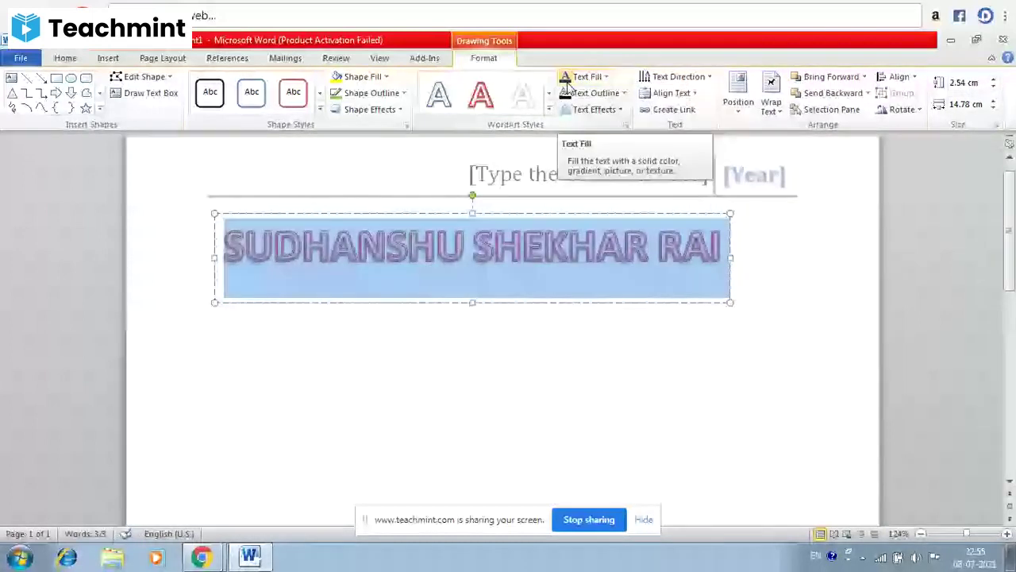
- Fill the WordArt letters with standard yellow and give them a green text outline
{"action": "left_click", "coordinate": [606, 77]}
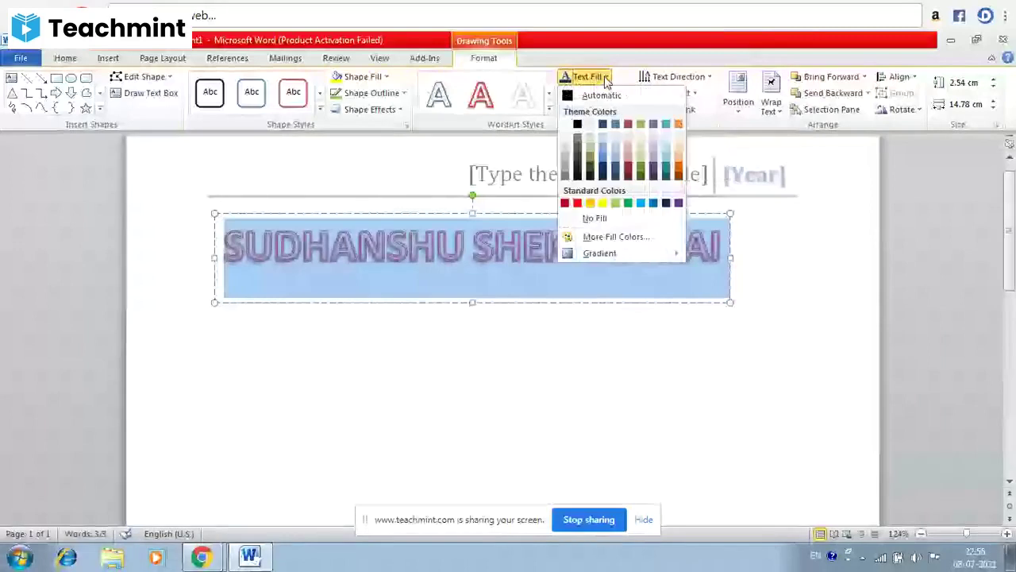
{"action": "left_click", "coordinate": [603, 203]}
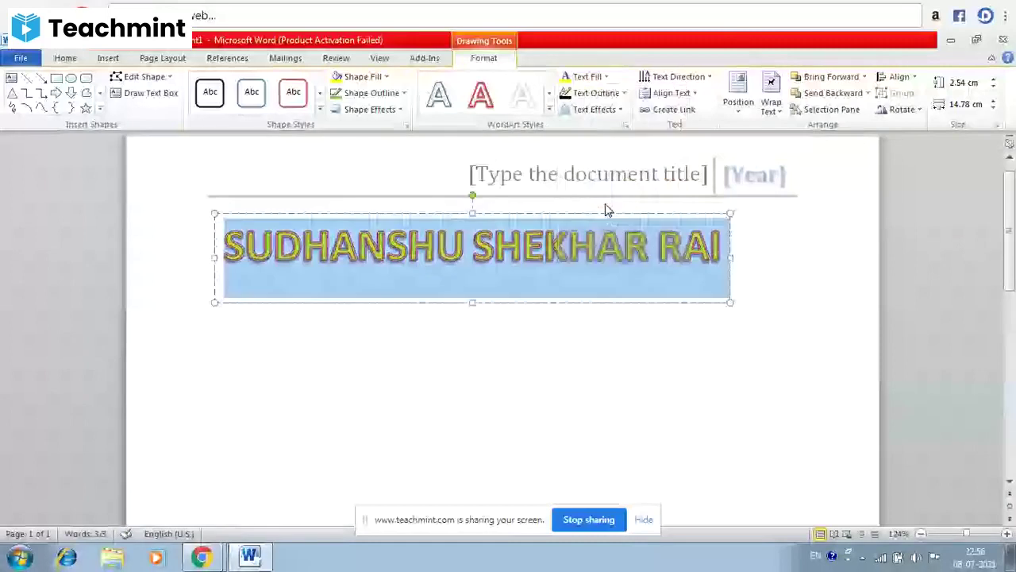
{"action": "left_click", "coordinate": [681, 244]}
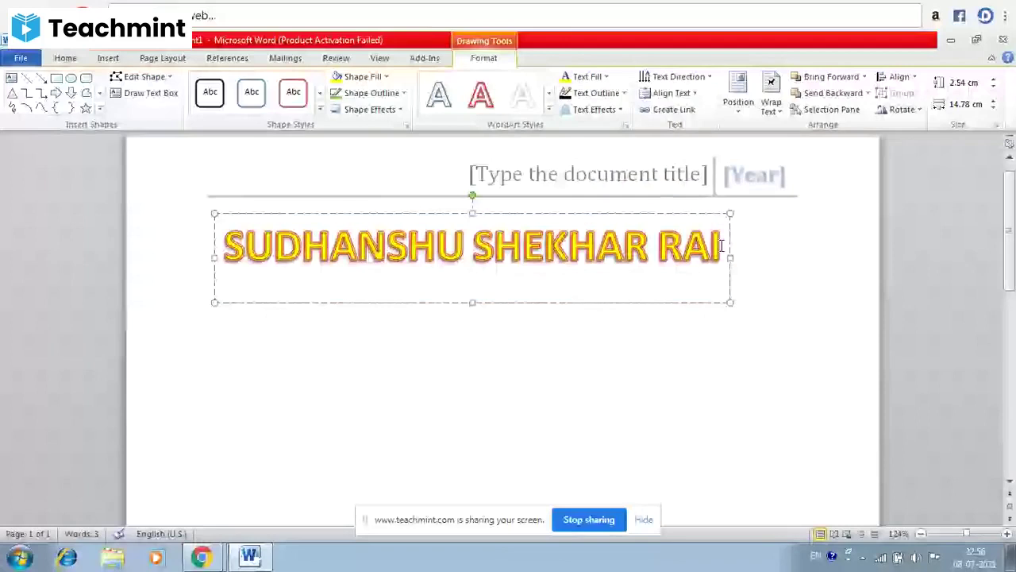
{"action": "key", "text": "ctrl+a"}
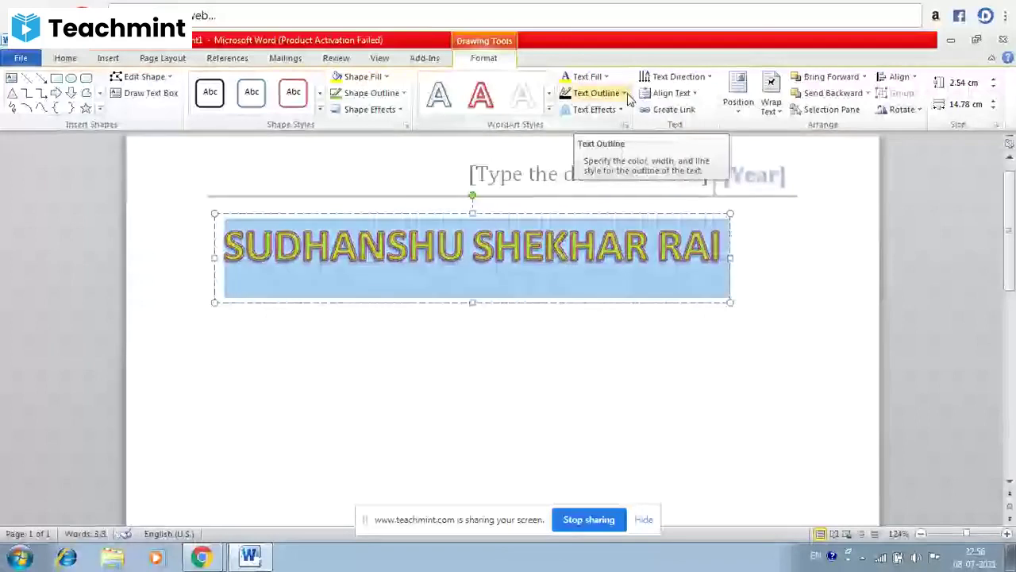
{"action": "left_click", "coordinate": [625, 94]}
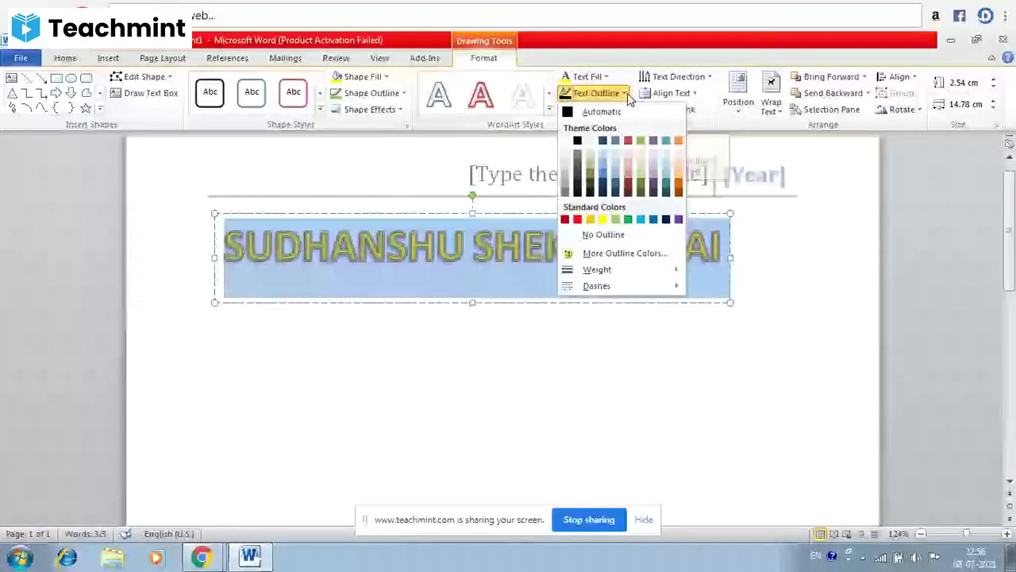
{"action": "left_click", "coordinate": [678, 220]}
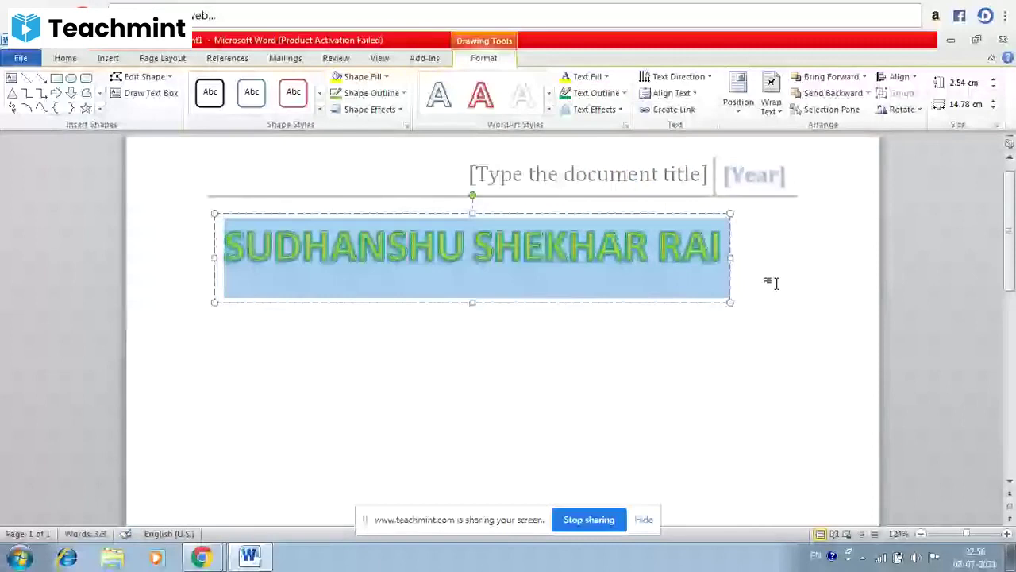
- Apply a reflection variation set slightly below the WordArt letters, and deselect the object
{"action": "left_click", "coordinate": [622, 110]}
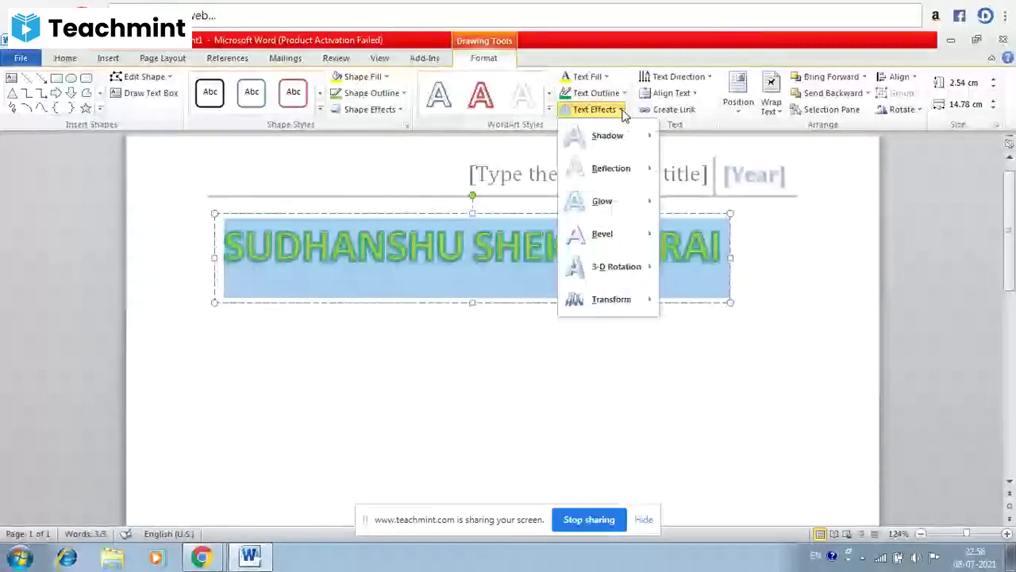
{"action": "mouse_move", "coordinate": [615, 176]}
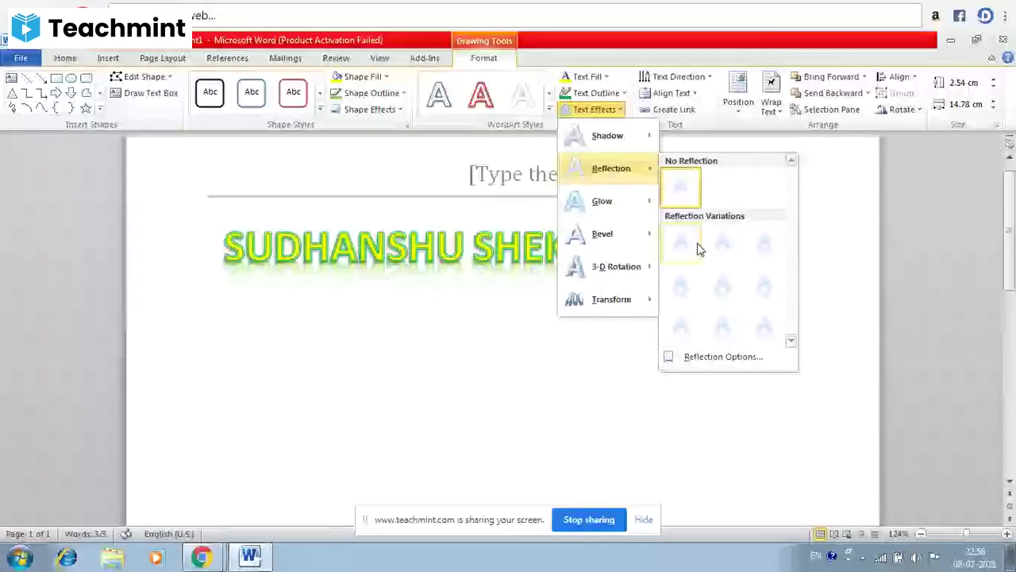
{"action": "left_click", "coordinate": [696, 334]}
{"action": "left_click", "coordinate": [745, 320]}
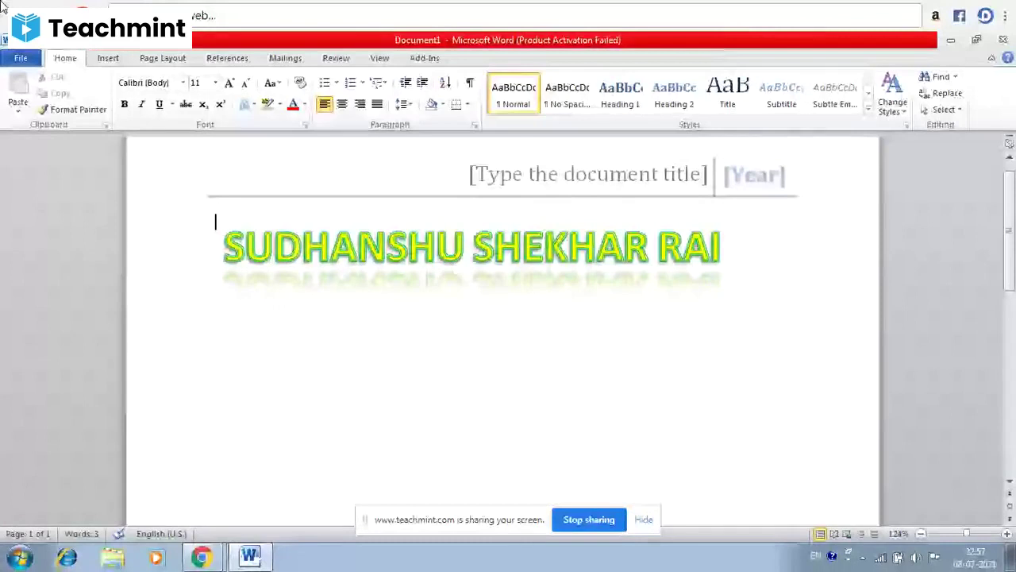
- Delete the whole WordArt object from the page body
{"action": "left_click", "coordinate": [543, 275]}
{"action": "key", "text": "BackSpace"}
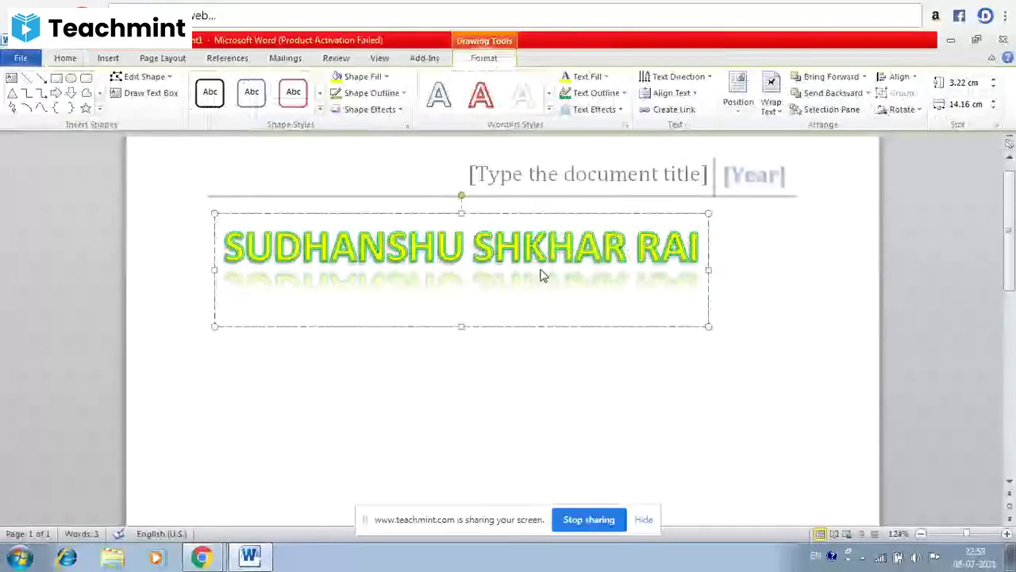
{"action": "key", "text": "Escape"}
{"action": "key", "text": "Delete"}
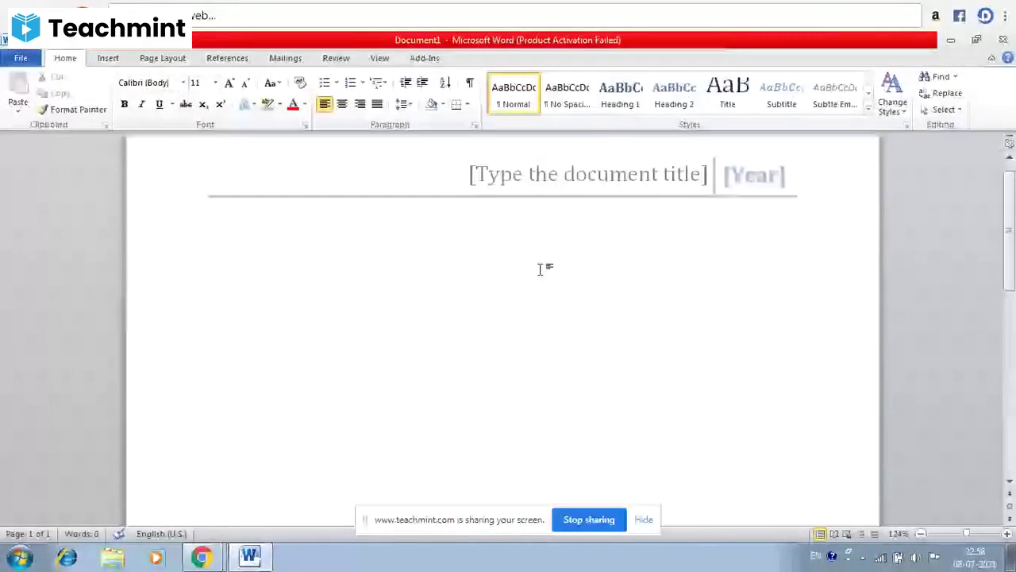
{"action": "double_click", "coordinate": [651, 174]}
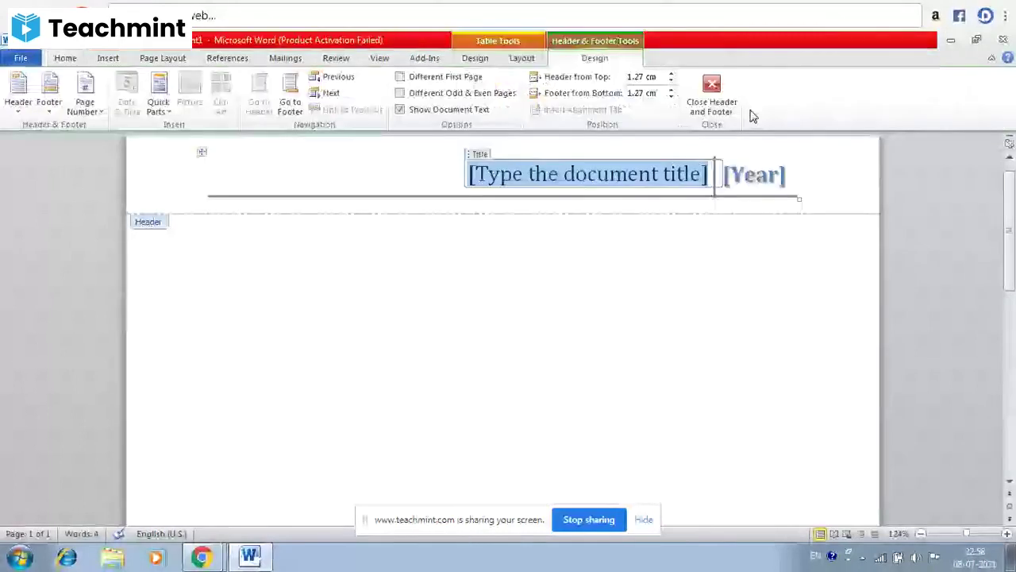
{"action": "left_click", "coordinate": [712, 94]}
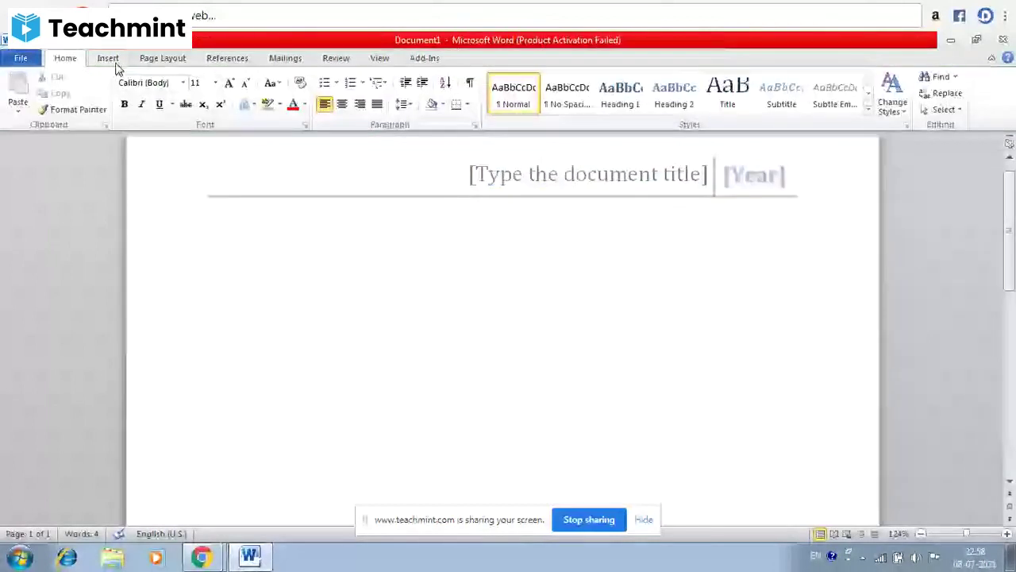
- Start a new line in the page body, enter the sample fraction 1/2 there, and erase the fraction
{"action": "left_click", "coordinate": [110, 60]}
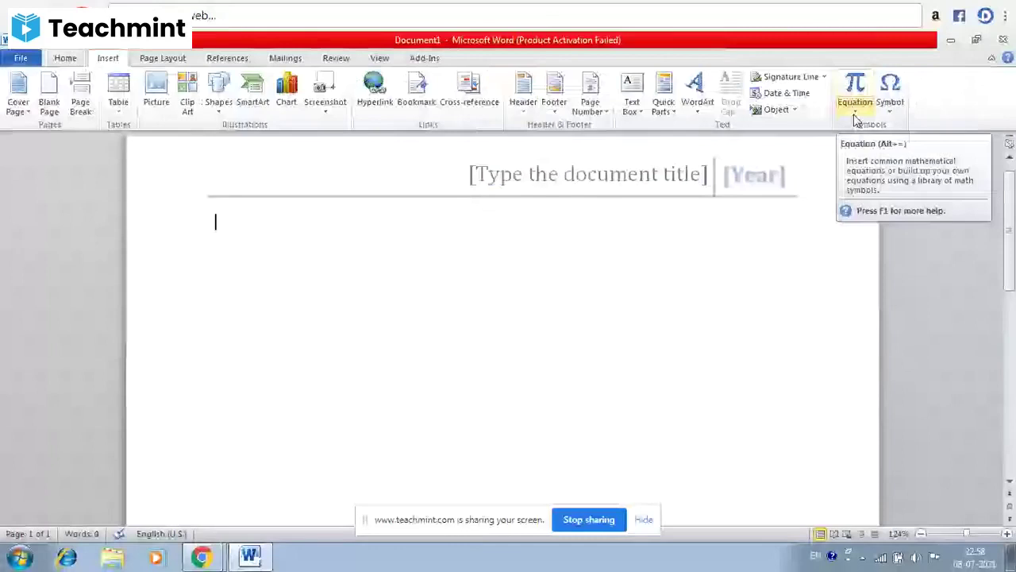
{"action": "key", "text": "Return"}
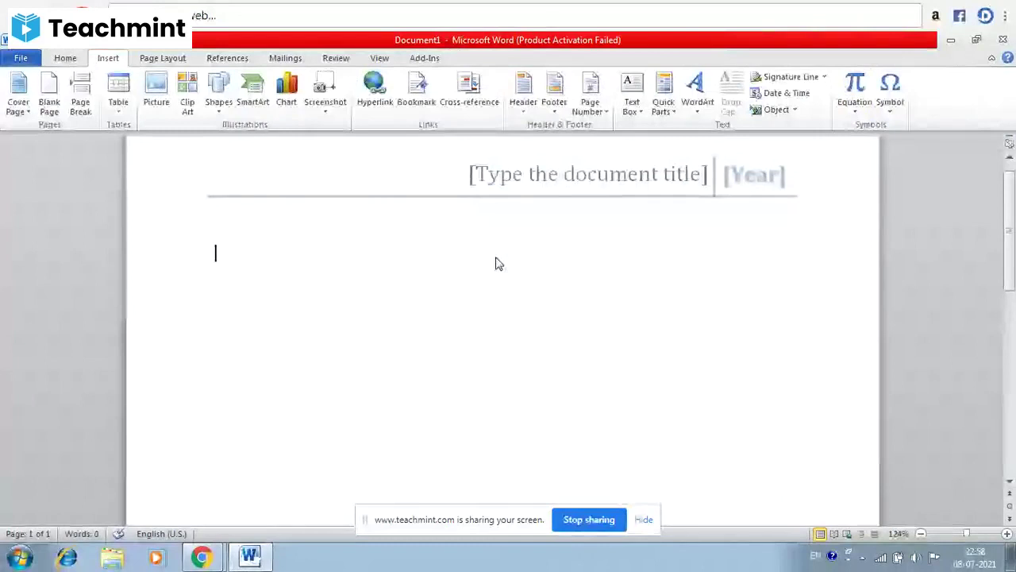
{"action": "type", "text": "1/2"}
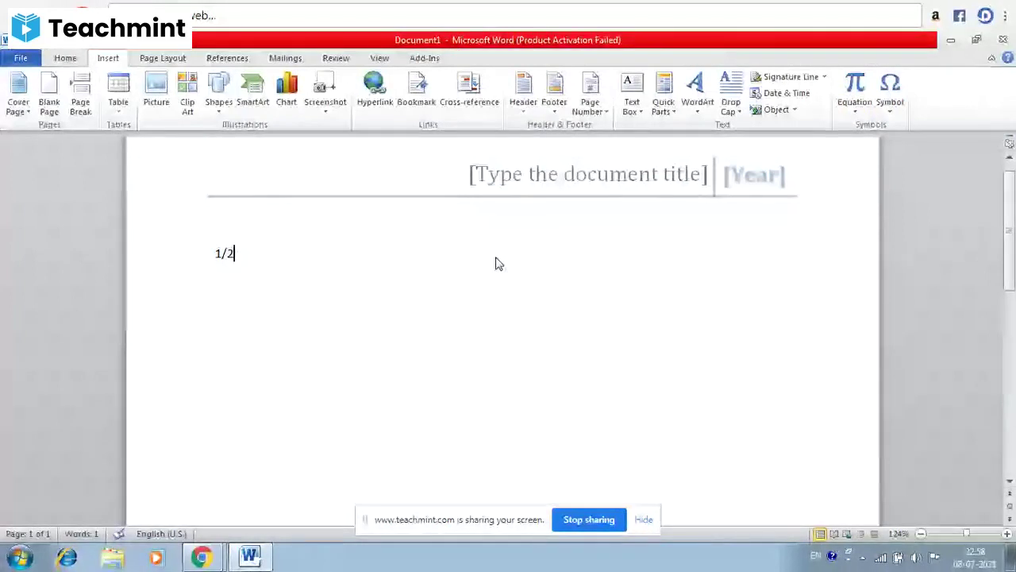
{"action": "key", "text": "BackSpace"}
{"action": "key", "text": "BackSpace"}
{"action": "key", "text": "BackSpace"}
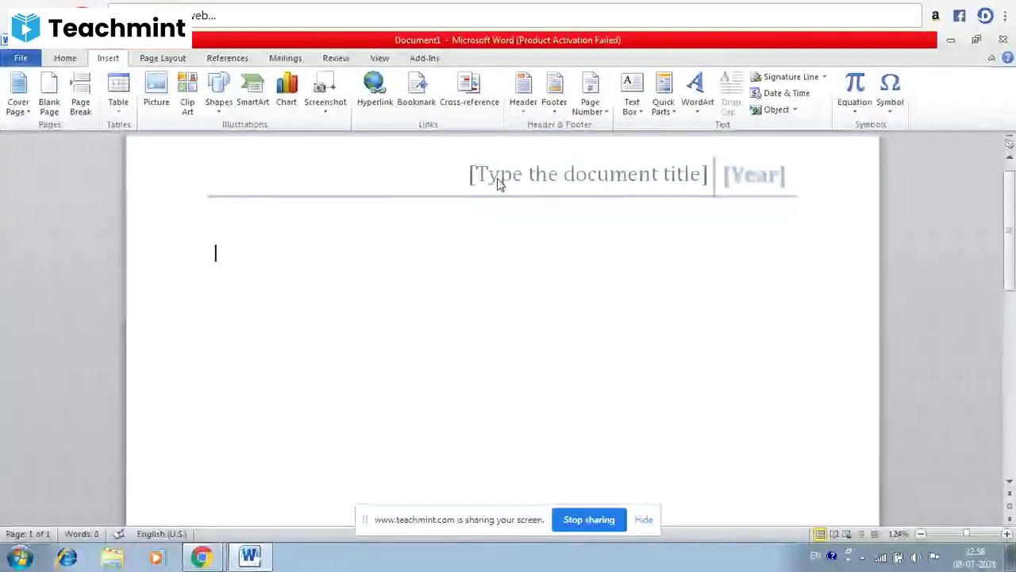
{"action": "double_click", "coordinate": [735, 196]}
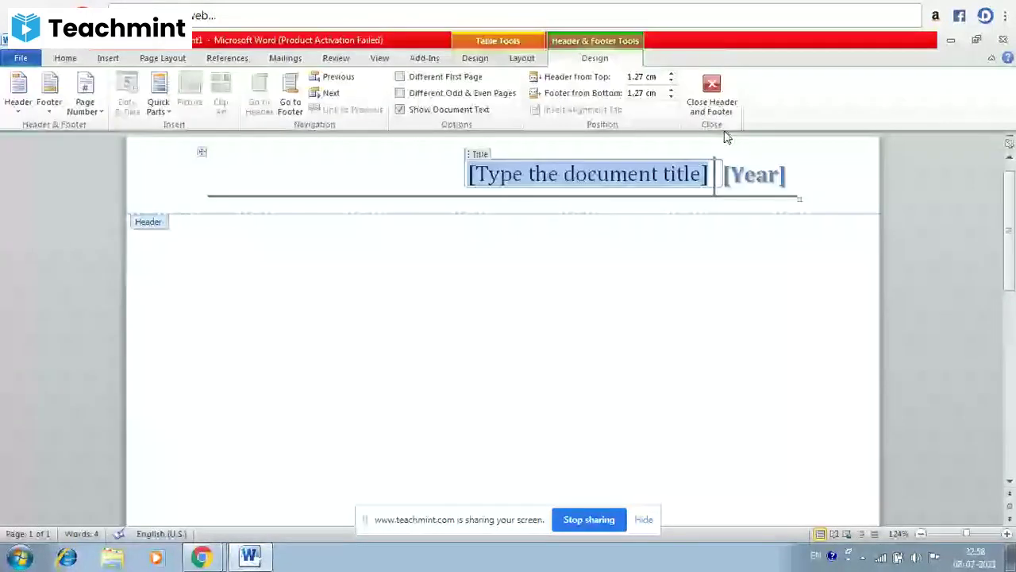
{"action": "left_click", "coordinate": [711, 89]}
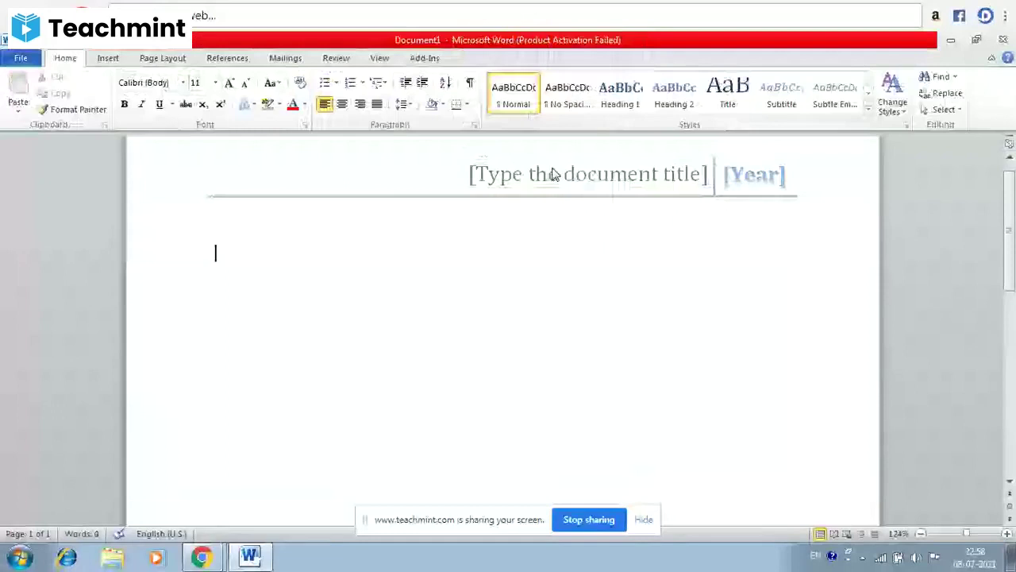
- Insert the built-in Quadratic Formula equation on the empty line of the page body
{"action": "left_click", "coordinate": [109, 58]}
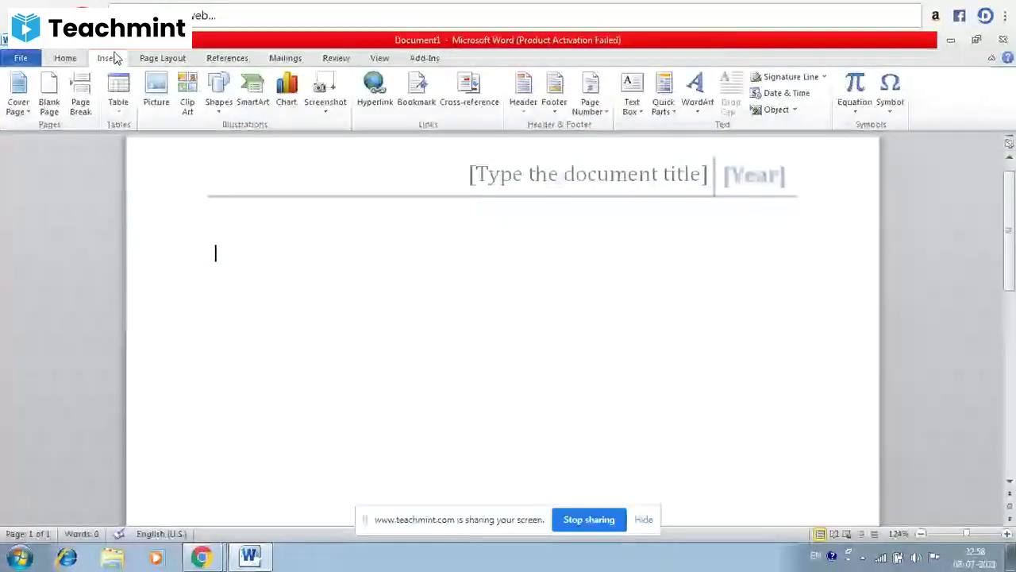
{"action": "left_click", "coordinate": [855, 109]}
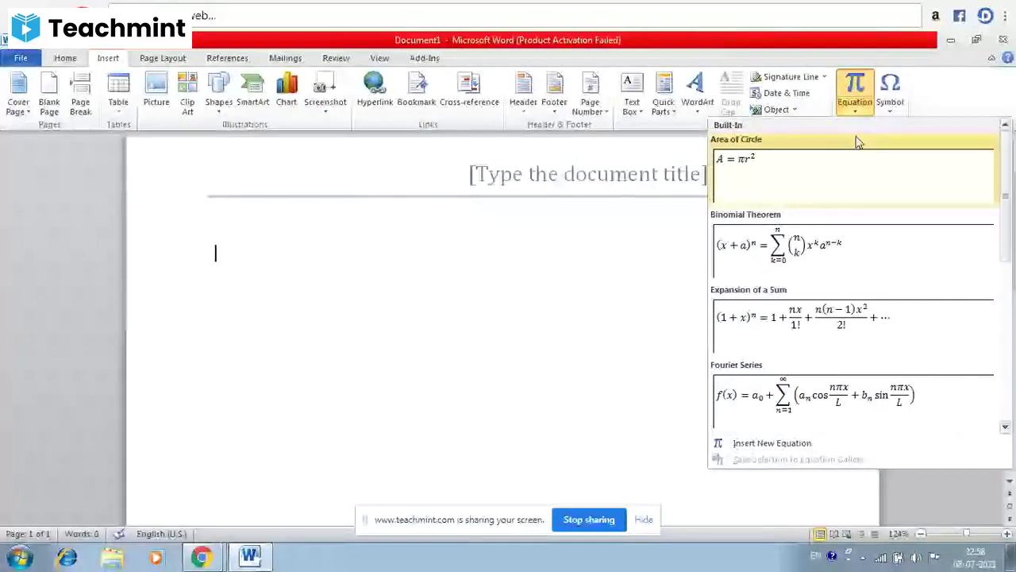
{"action": "left_click", "coordinate": [1006, 430]}
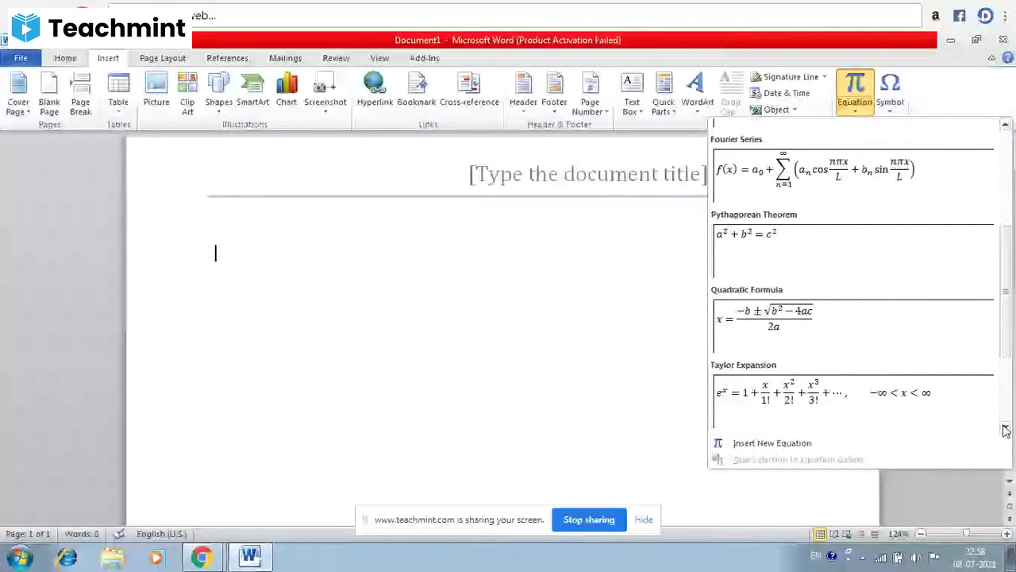
{"action": "left_click", "coordinate": [763, 322]}
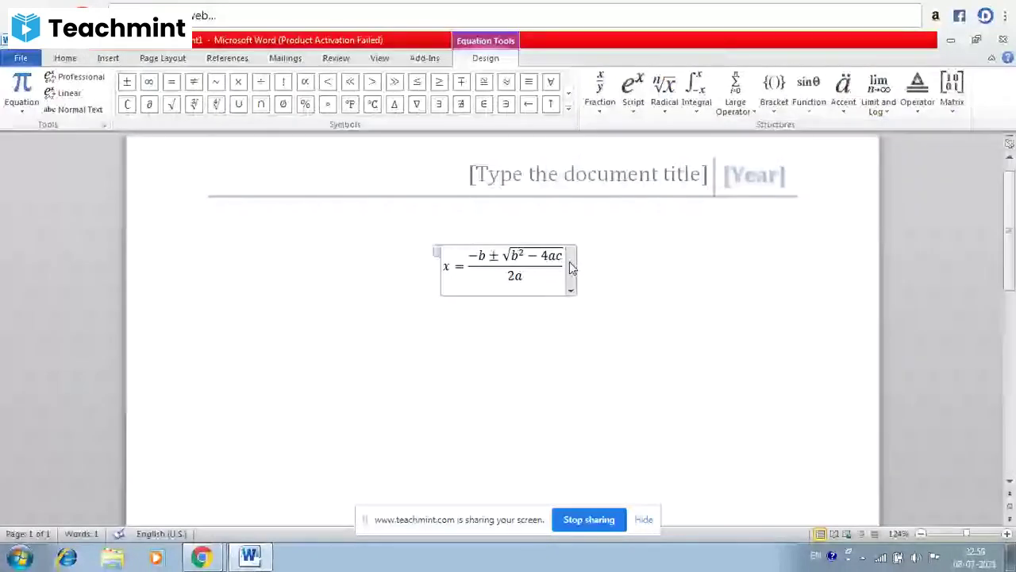
- Erase the "x =" part and the entire numerator of the quadratic equation
{"action": "left_click", "coordinate": [464, 268]}
{"action": "key", "text": "BackSpace"}
{"action": "key", "text": "BackSpace"}
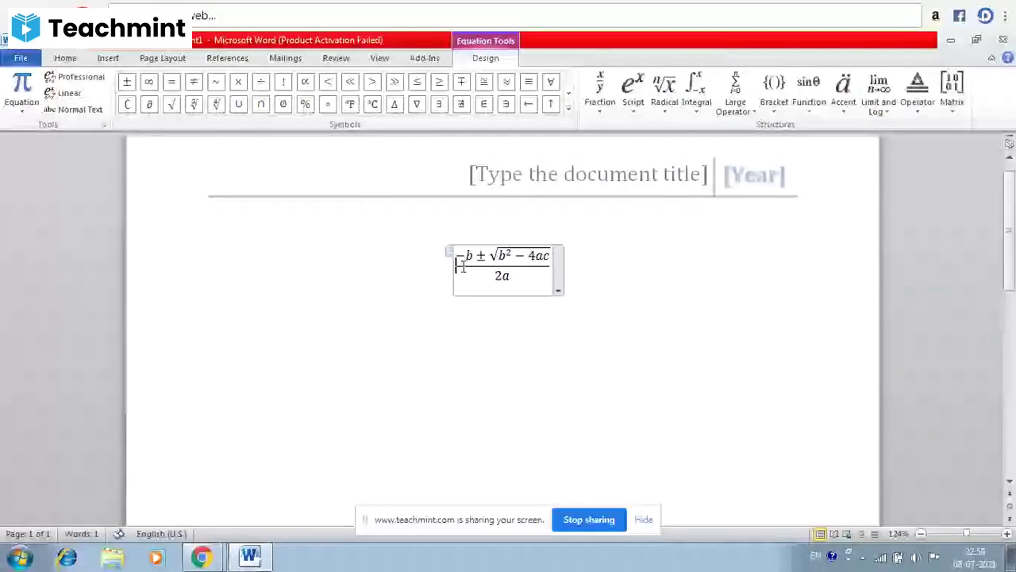
{"action": "left_click", "coordinate": [551, 255]}
{"action": "key", "text": "BackSpace"}
{"action": "key", "text": "BackSpace"}
{"action": "key", "text": "BackSpace"}
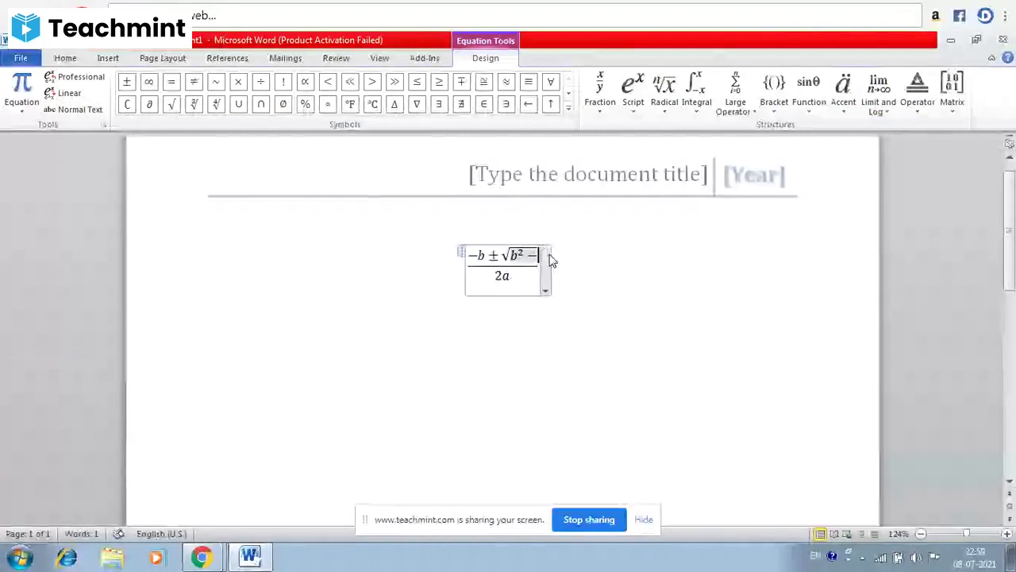
{"action": "key", "text": "BackSpace"}
{"action": "key", "text": "BackSpace"}
{"action": "key", "text": "BackSpace"}
{"action": "key", "text": "BackSpace"}
{"action": "key", "text": "BackSpace"}
{"action": "key", "text": "BackSpace"}
{"action": "key", "text": "BackSpace"}
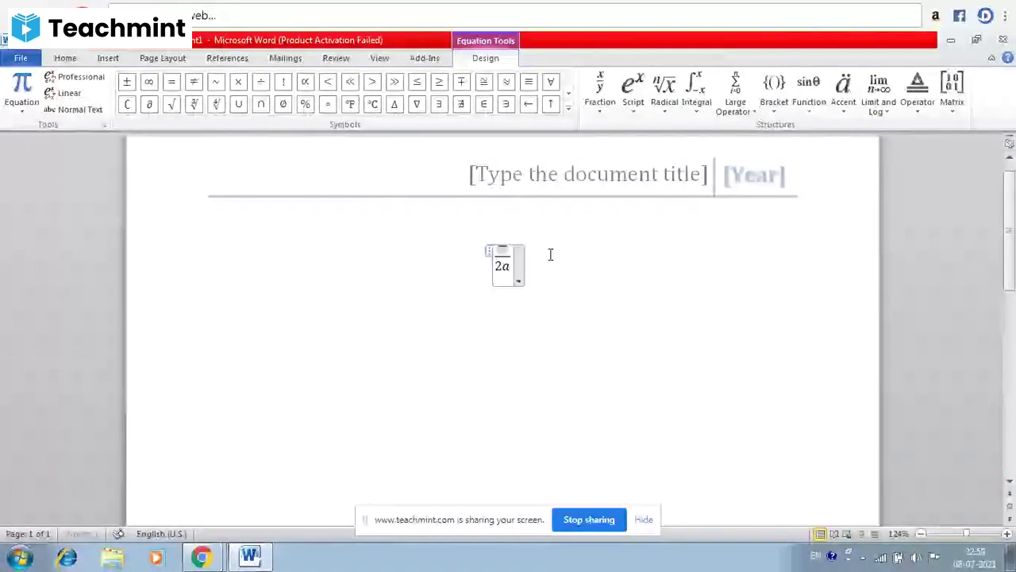
- Enter 1 as the fraction's numerator, reduce its denominator to 2, and leave the equation
{"action": "type", "text": "1"}
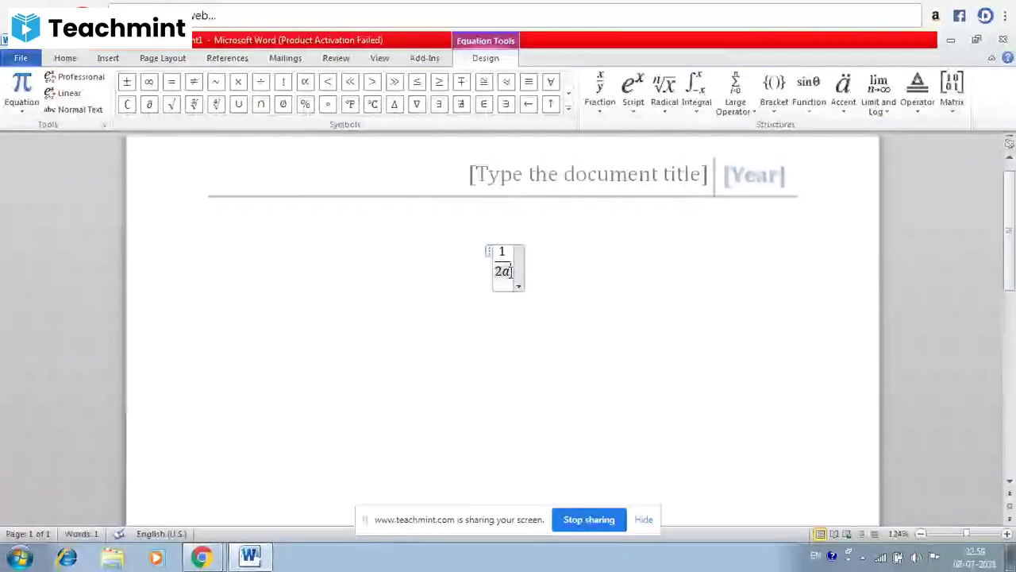
{"action": "key", "text": "BackSpace"}
{"action": "left_click", "coordinate": [529, 271]}
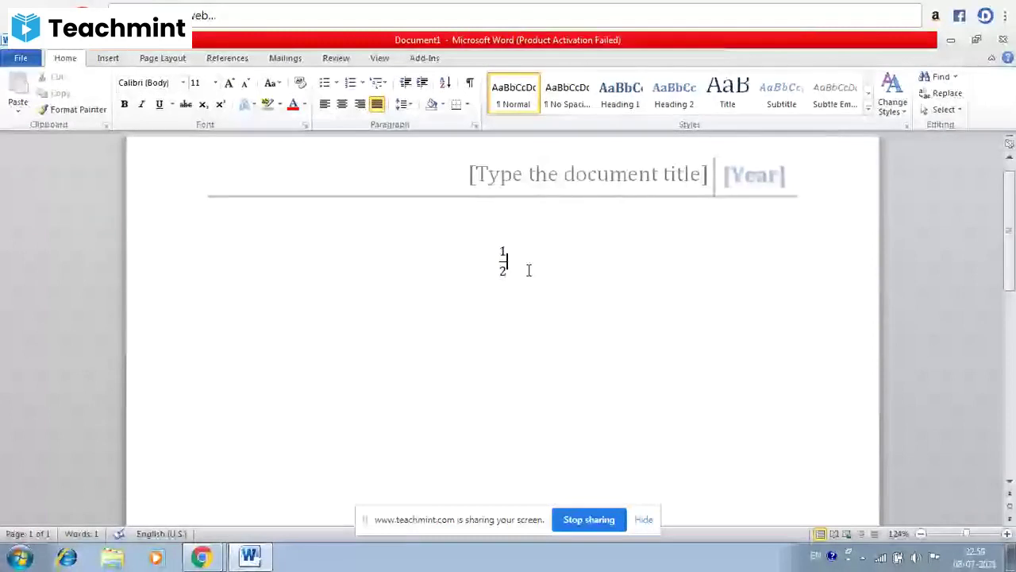
- Look through the built-in equations down to Trig Identity 2, and remove the 1/2 equation from the page
{"action": "left_click", "coordinate": [108, 59]}
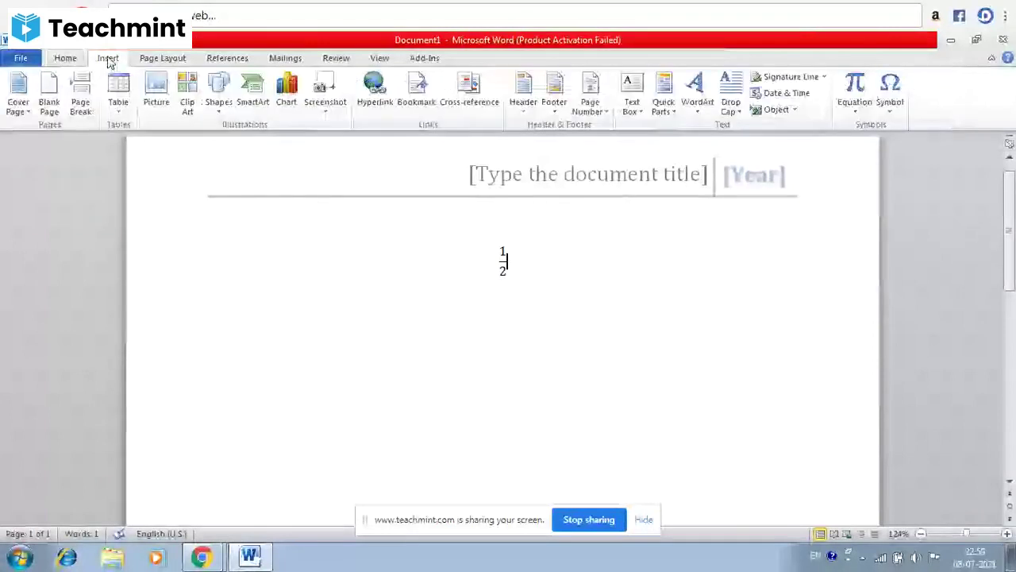
{"action": "left_click", "coordinate": [854, 108]}
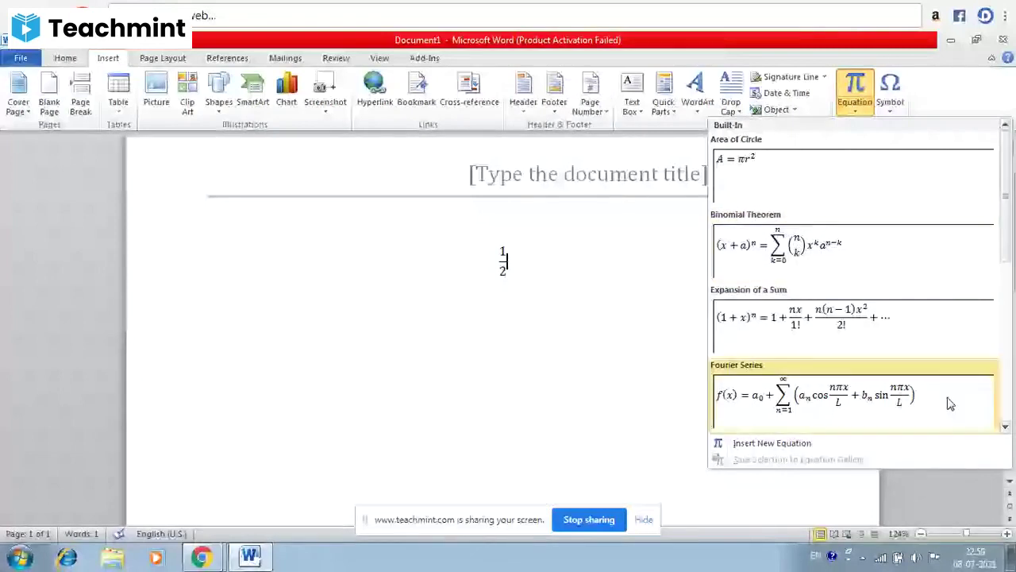
{"action": "left_click", "coordinate": [1005, 427]}
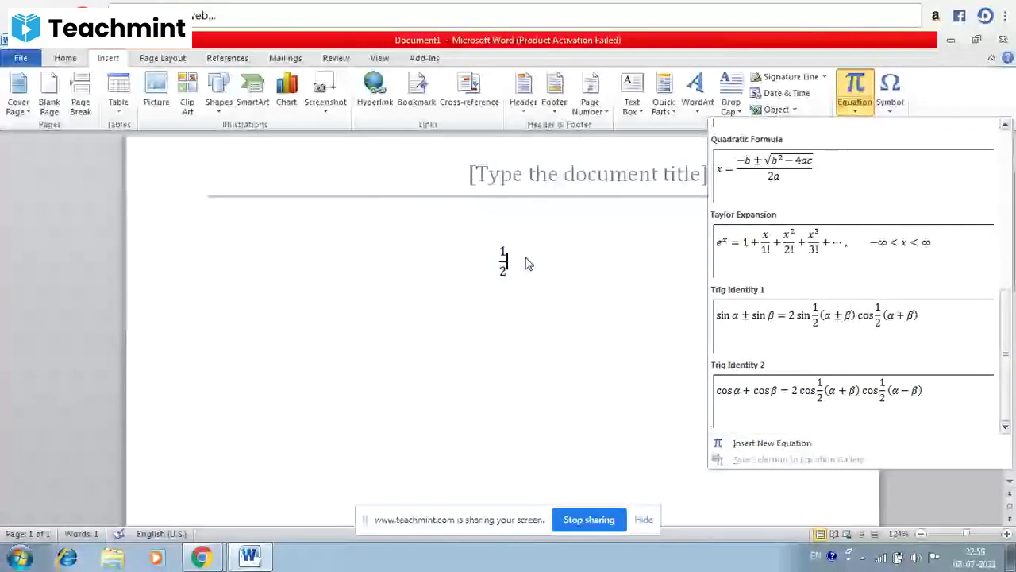
{"action": "key", "text": "ctrl+z"}
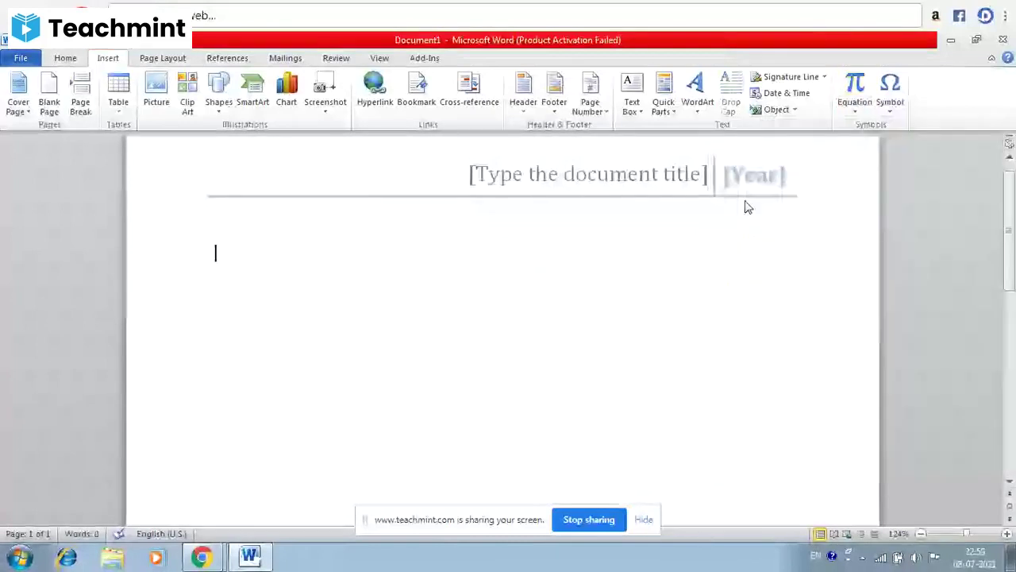
- Examine the quick symbol list and the full set of normal text characters in the Symbol dialog, without inserting any
{"action": "left_click", "coordinate": [893, 111]}
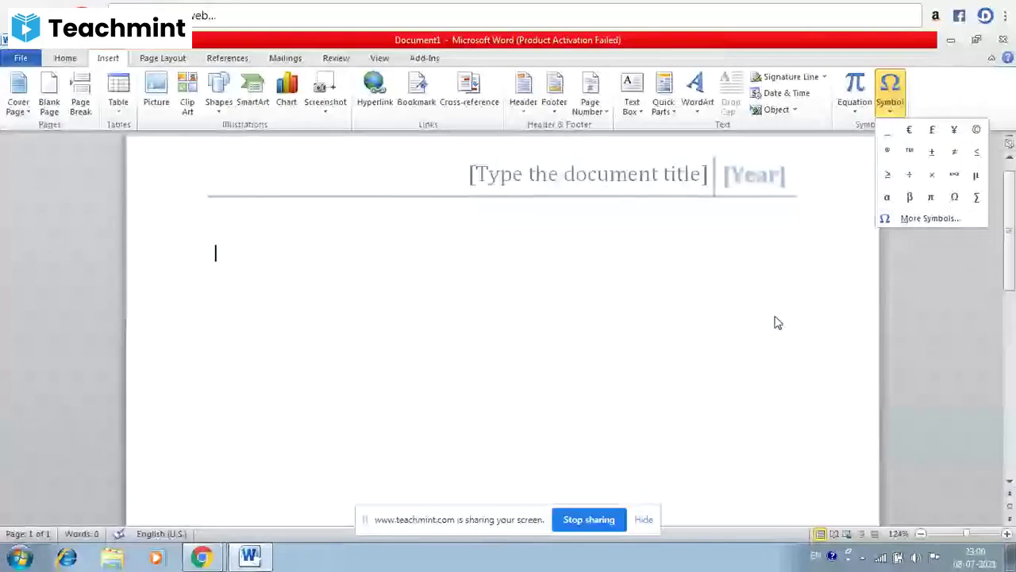
{"action": "left_click", "coordinate": [648, 270]}
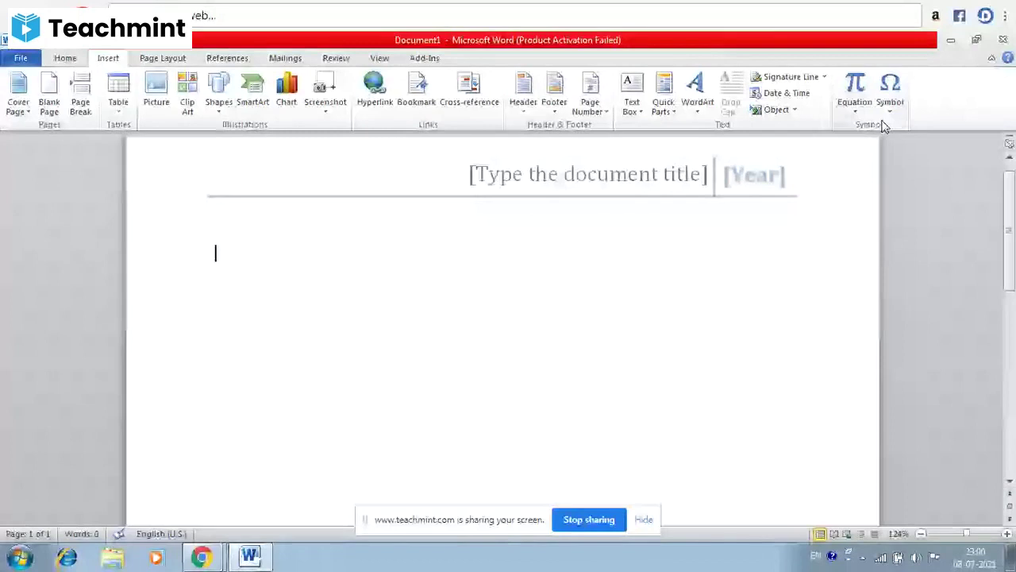
{"action": "left_click", "coordinate": [890, 94]}
{"action": "left_click", "coordinate": [911, 219]}
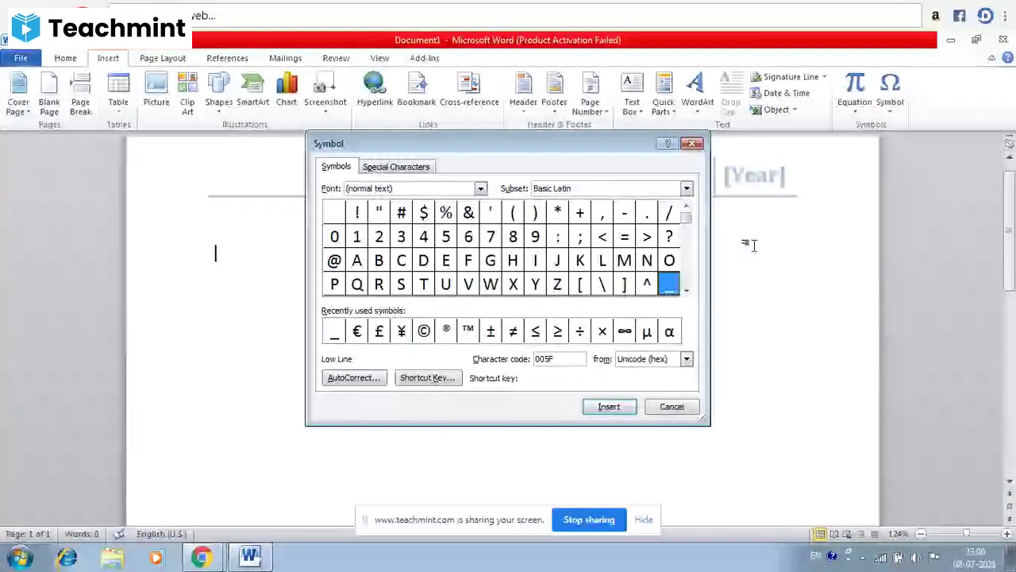
{"action": "scroll", "coordinate": [686, 290], "scroll_direction": "down", "scroll_amount": 1}
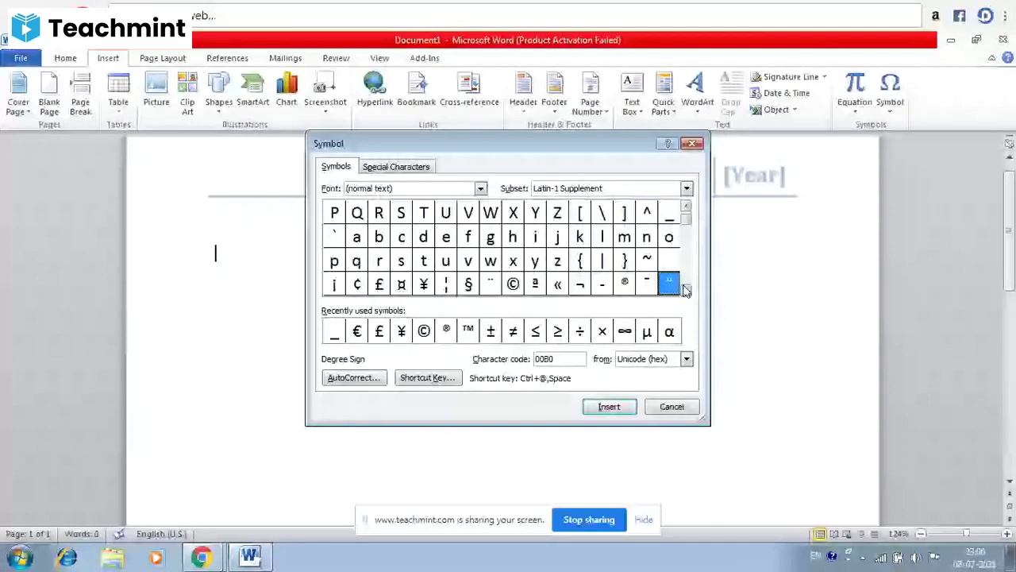
{"action": "scroll", "coordinate": [687, 291], "scroll_direction": "down", "scroll_amount": 4}
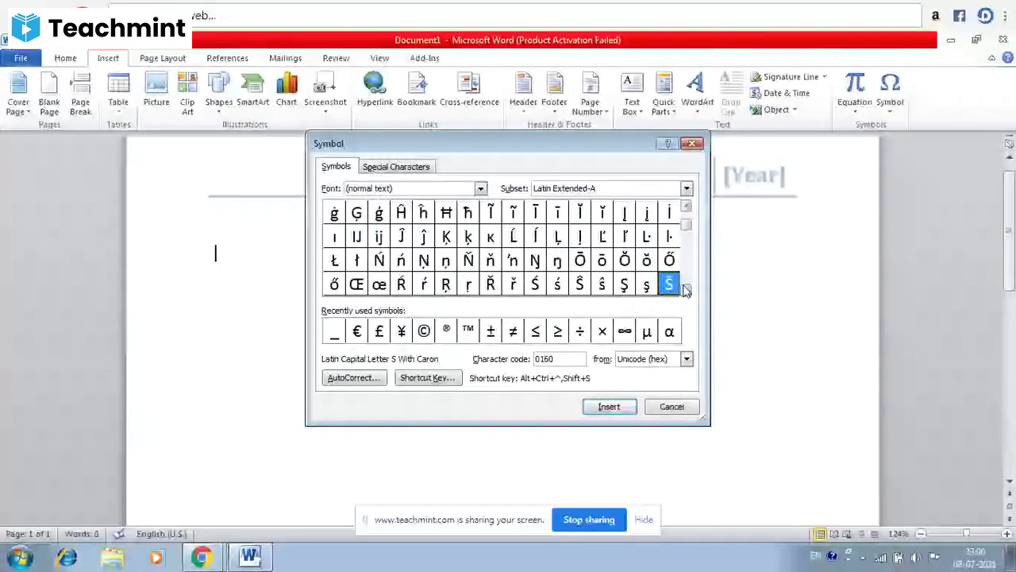
{"action": "scroll", "coordinate": [686, 291], "scroll_direction": "down", "scroll_amount": 5}
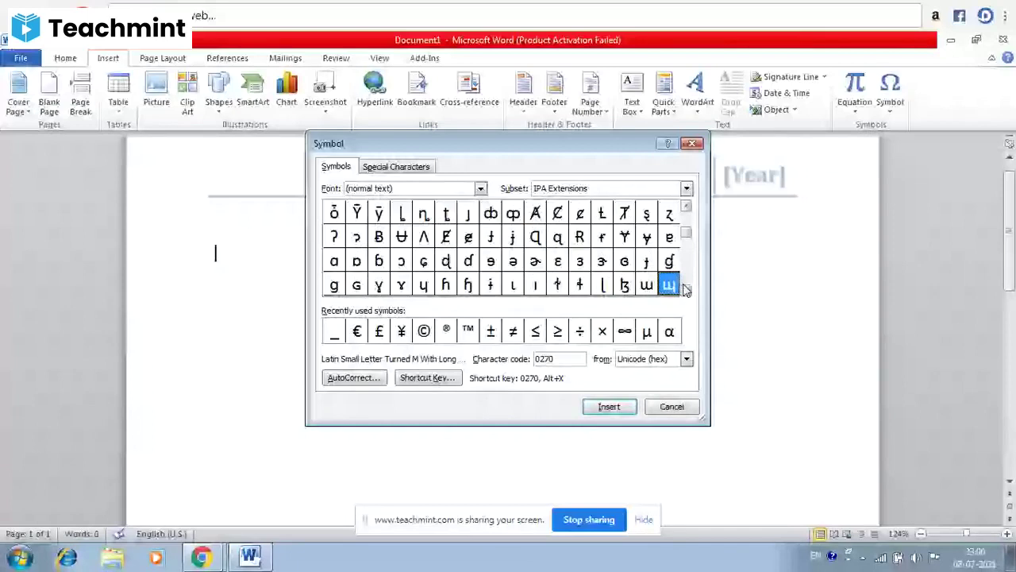
{"action": "scroll", "coordinate": [686, 290], "scroll_direction": "down", "scroll_amount": 5}
{"action": "left_click", "coordinate": [692, 143]}
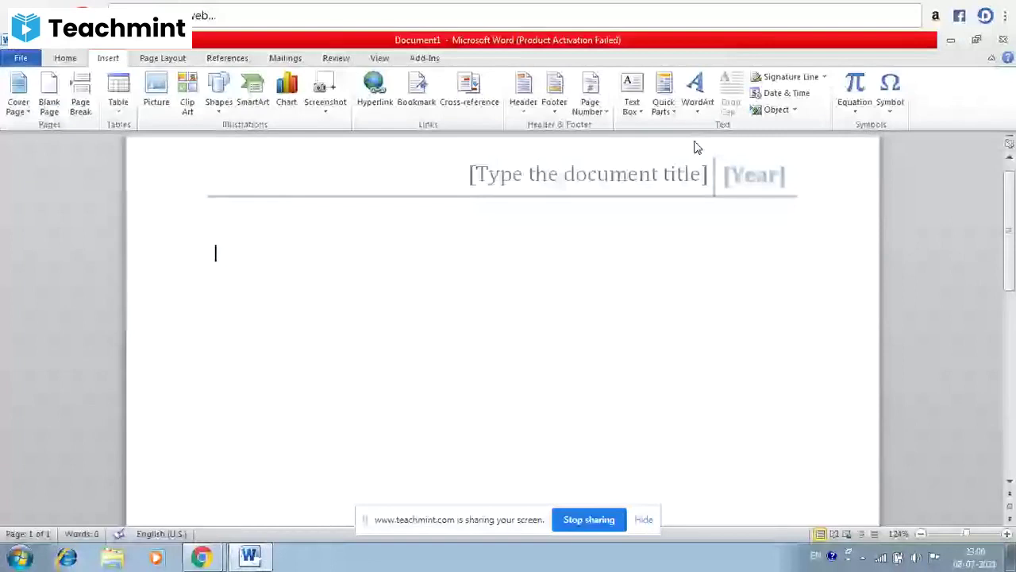
- Insert the Greek small letter beta symbol in the page body and set its font size to 48
{"action": "left_click", "coordinate": [890, 92]}
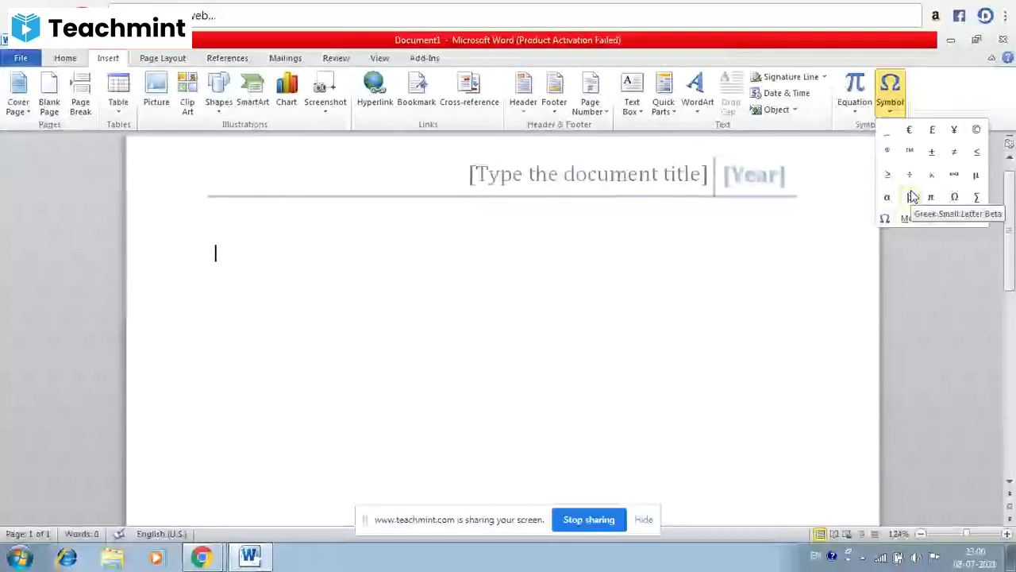
{"action": "left_click", "coordinate": [911, 196]}
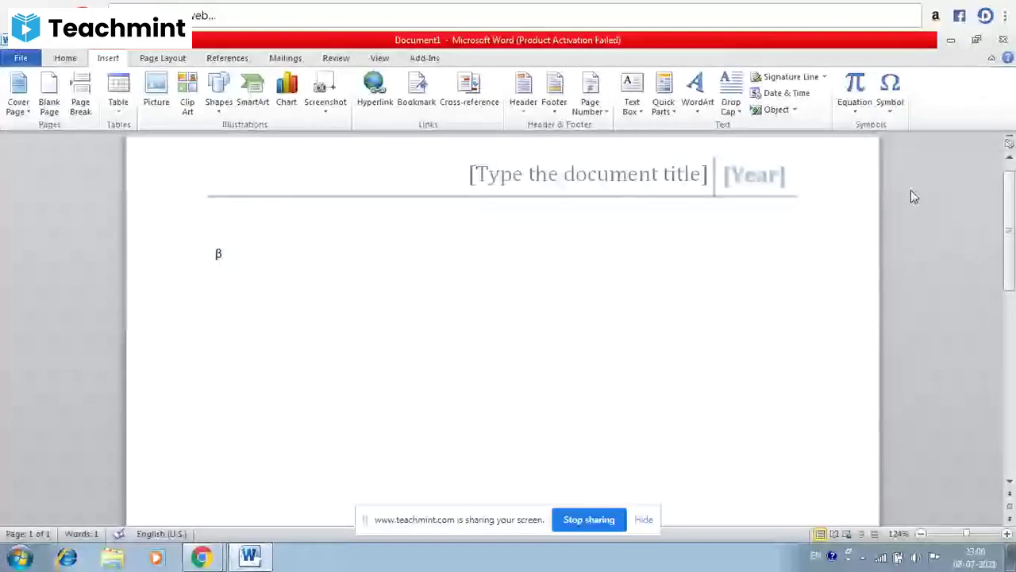
{"action": "double_click", "coordinate": [220, 254]}
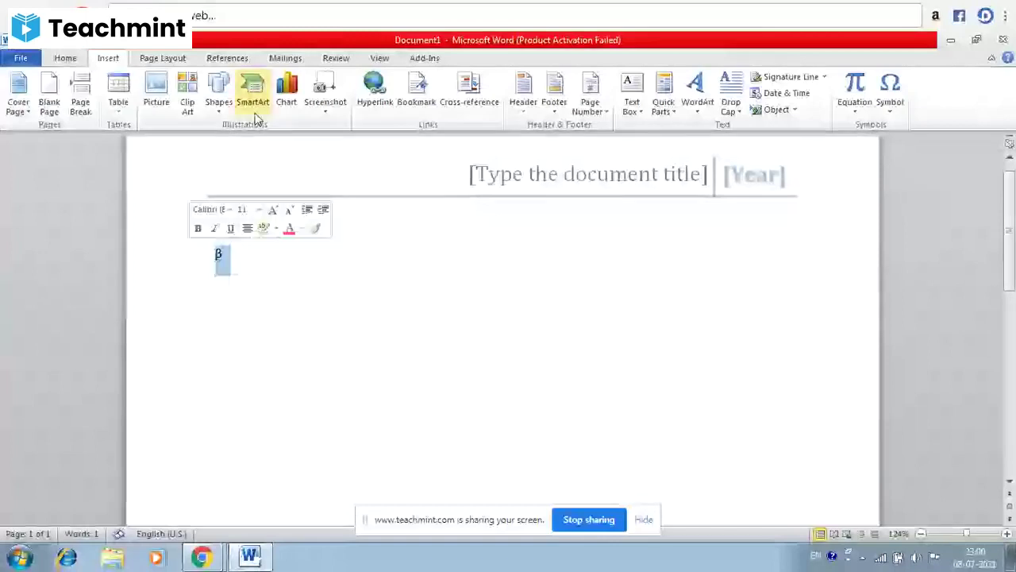
{"action": "left_click", "coordinate": [65, 58]}
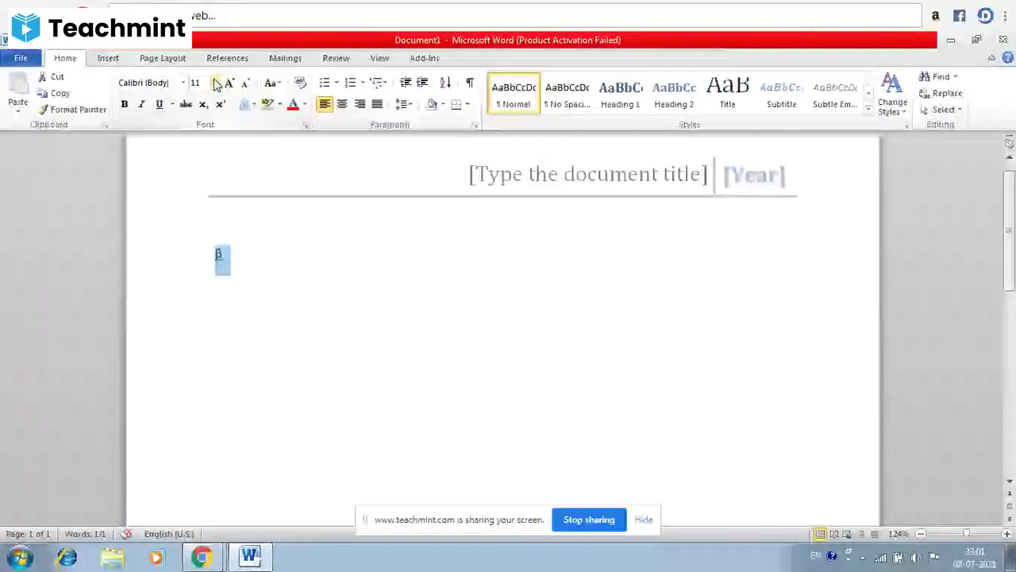
{"action": "left_click", "coordinate": [215, 82]}
{"action": "left_click", "coordinate": [198, 301]}
{"action": "left_click", "coordinate": [336, 319]}
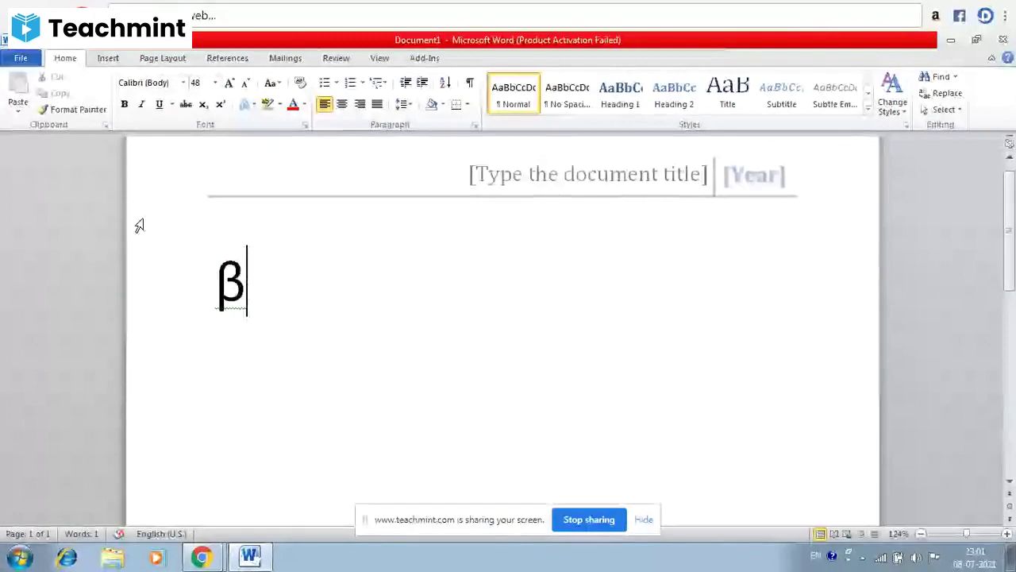
- Insert the micro sign (µ) from the Symbol dialog's recently used symbols after the beta, and close the dialog
{"action": "left_click", "coordinate": [107, 59]}
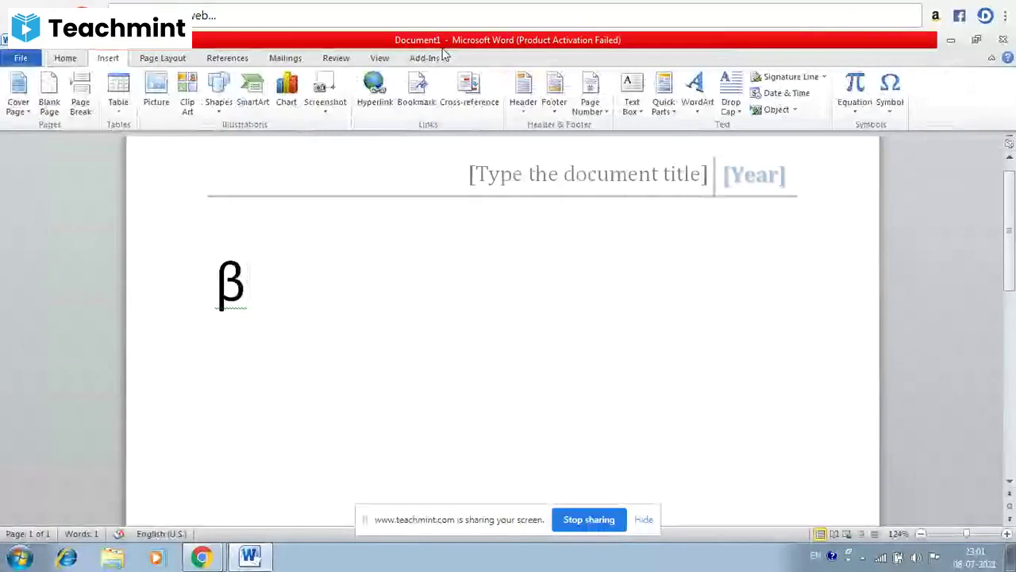
{"action": "left_click", "coordinate": [890, 91]}
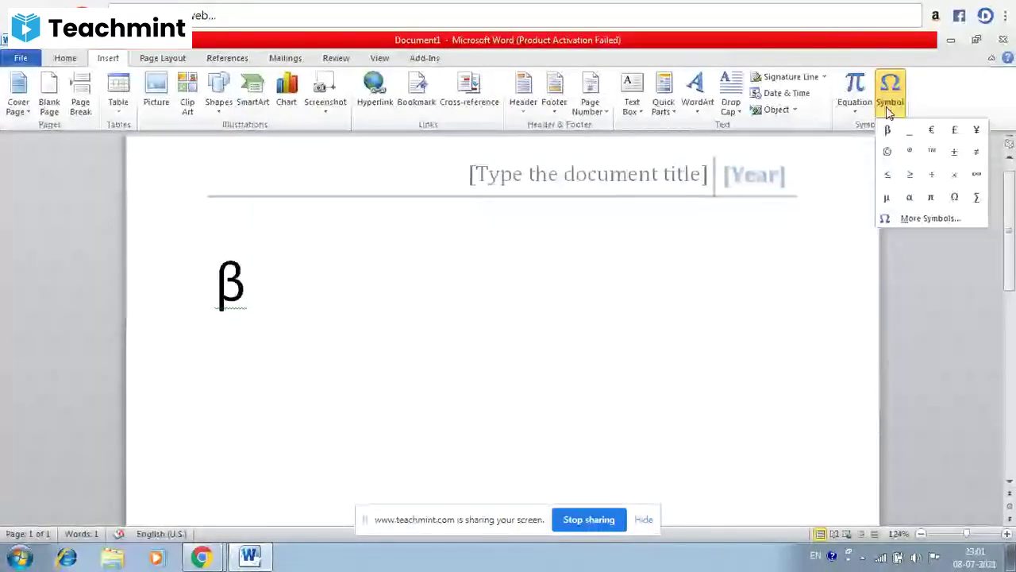
{"action": "left_click", "coordinate": [949, 216]}
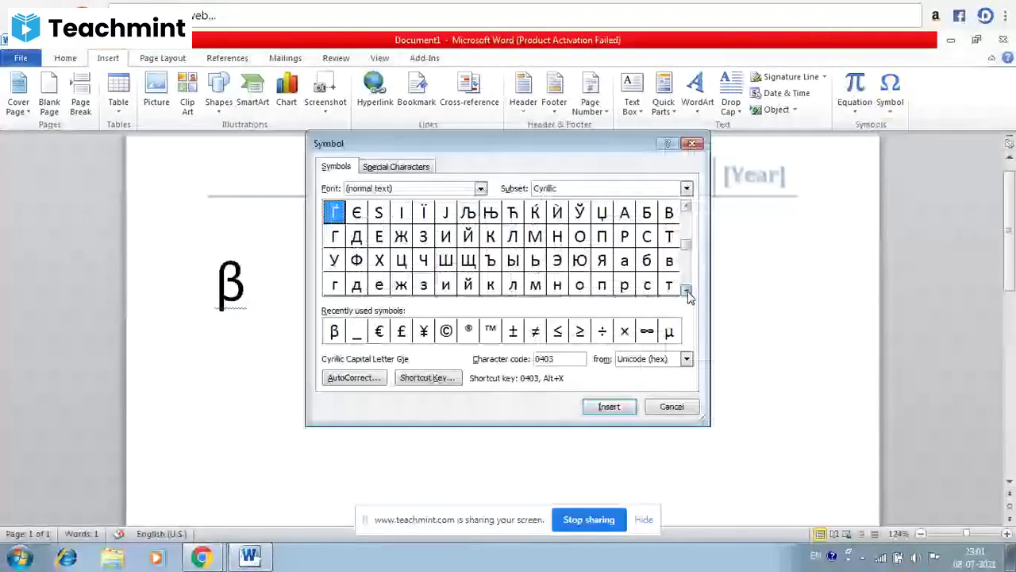
{"action": "left_click", "coordinate": [688, 292]}
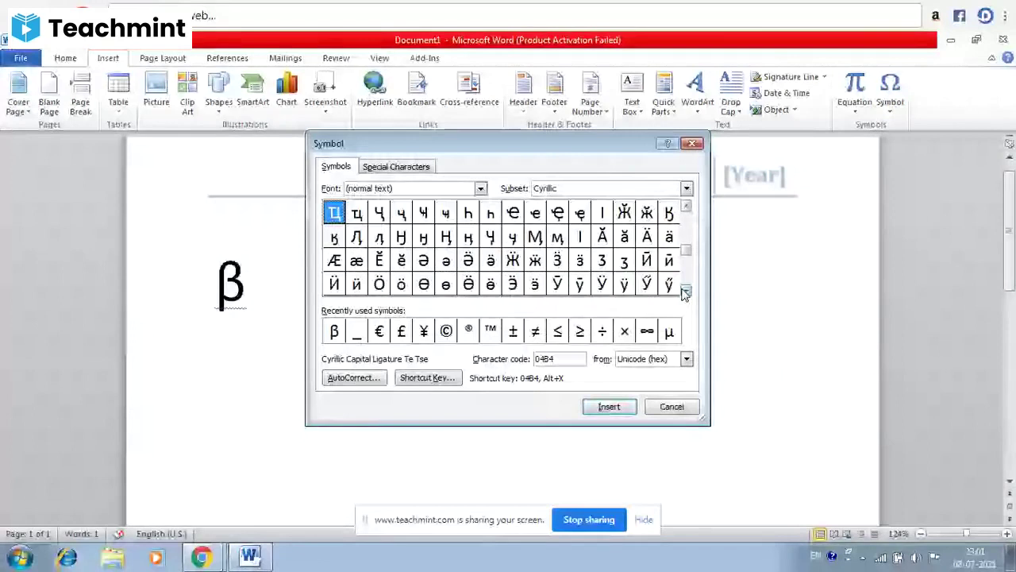
{"action": "left_click", "coordinate": [669, 331]}
{"action": "left_click", "coordinate": [609, 407]}
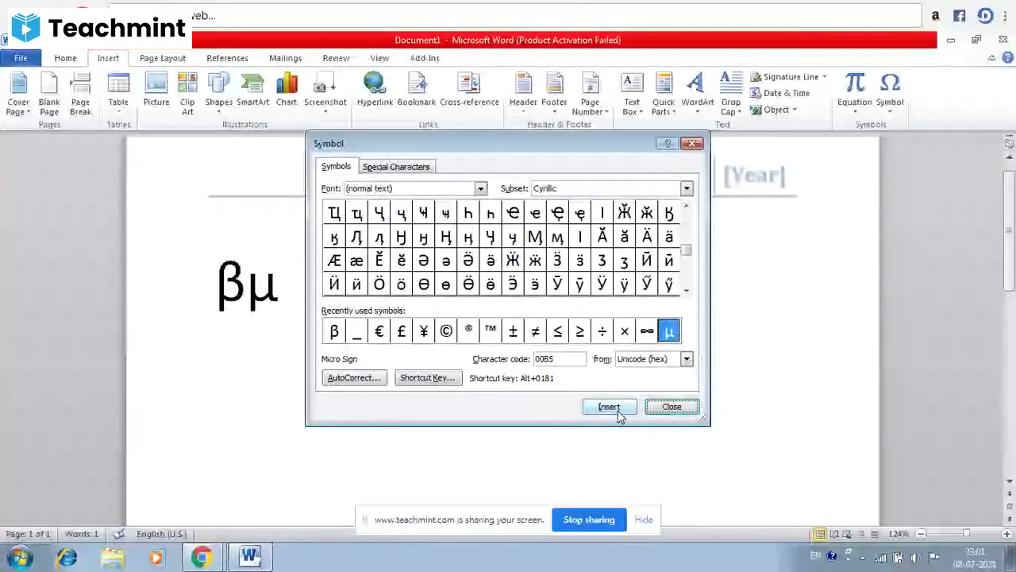
{"action": "left_click", "coordinate": [671, 407]}
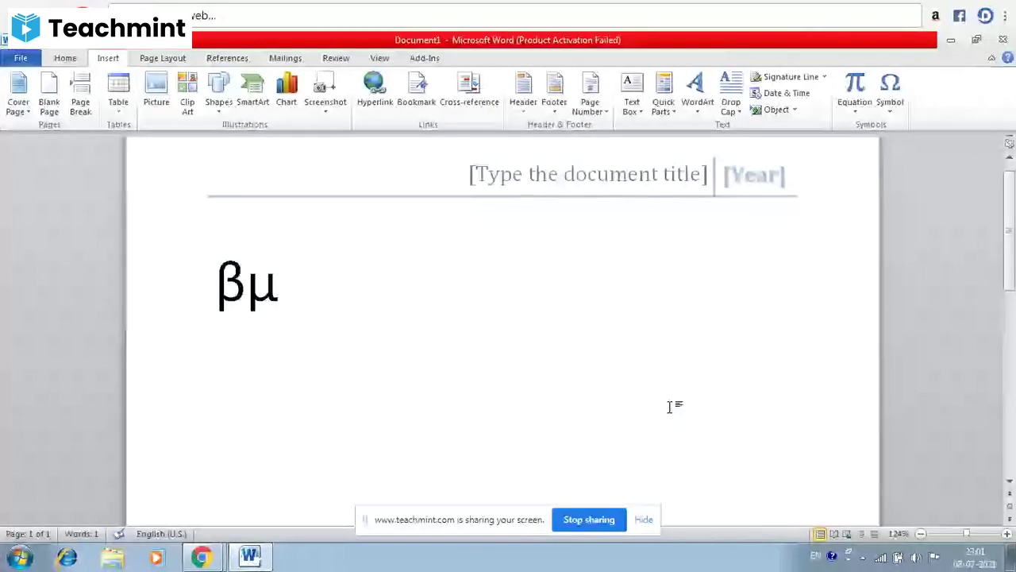
- Delete the micro sign and the beta from the page body
{"action": "key", "text": "BackSpace"}
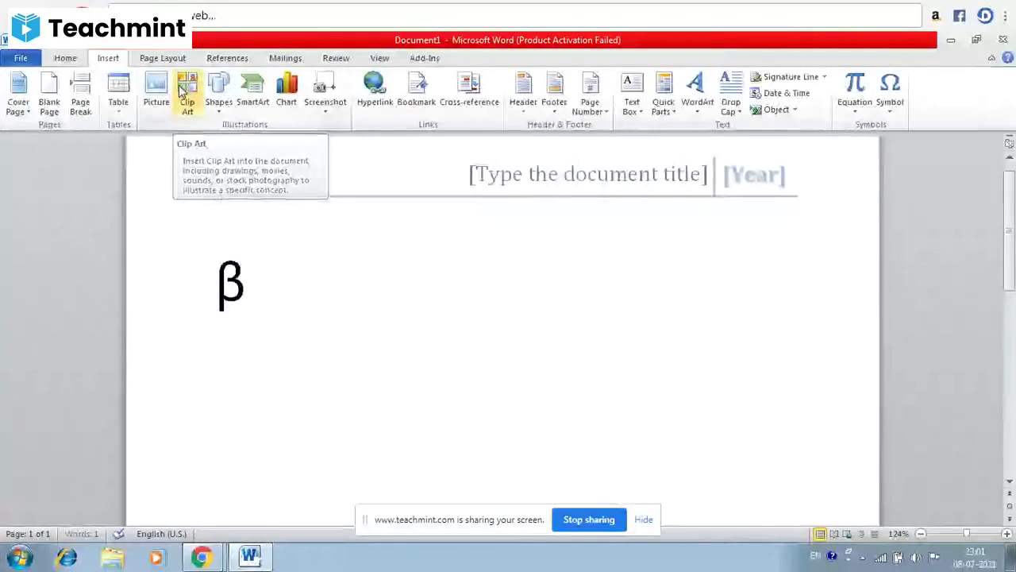
{"action": "key", "text": "BackSpace"}
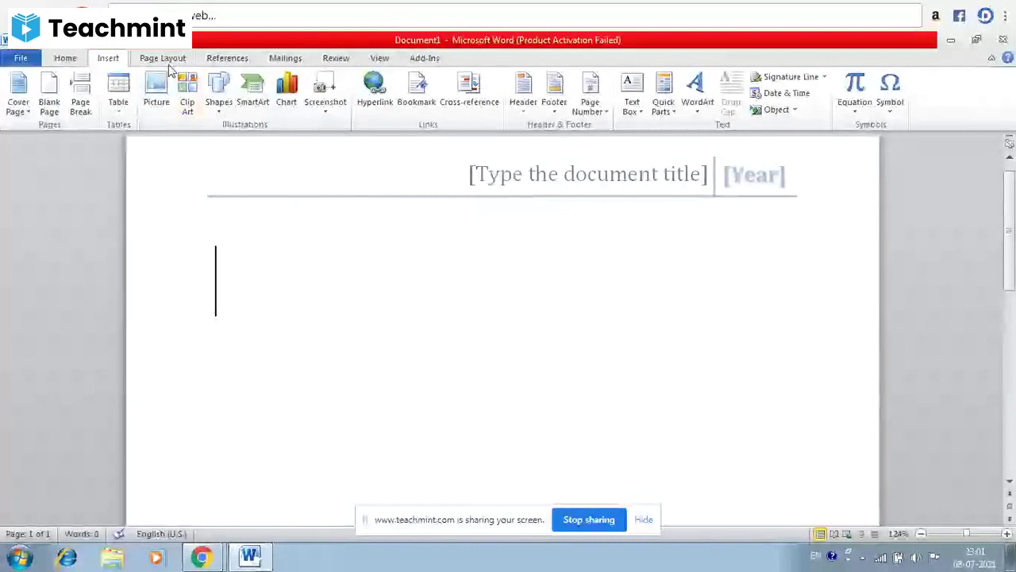
- Create a new blank document
{"action": "left_click", "coordinate": [168, 63]}
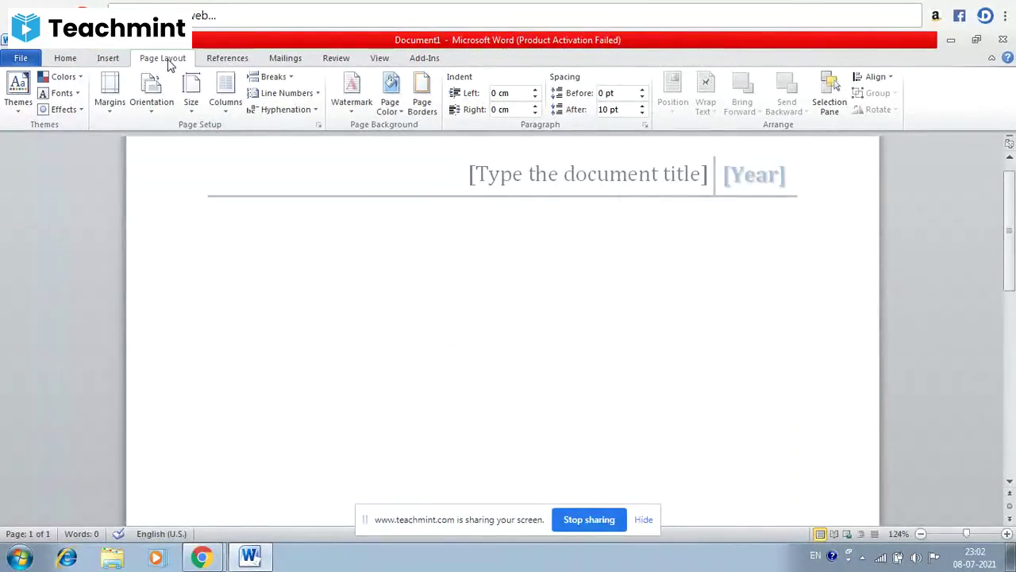
{"action": "key", "text": "ctrl+n"}
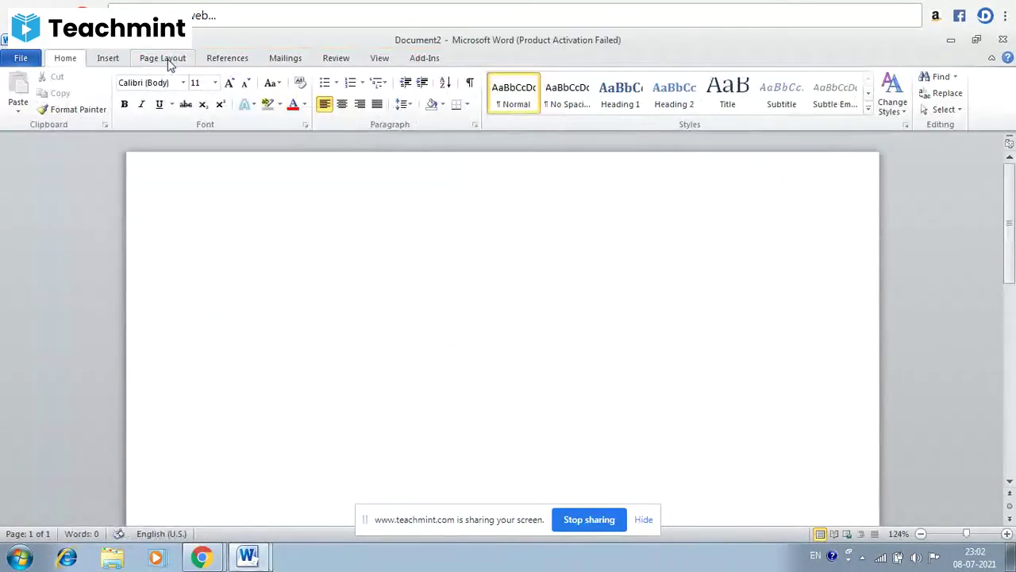
{"action": "left_click", "coordinate": [108, 61]}
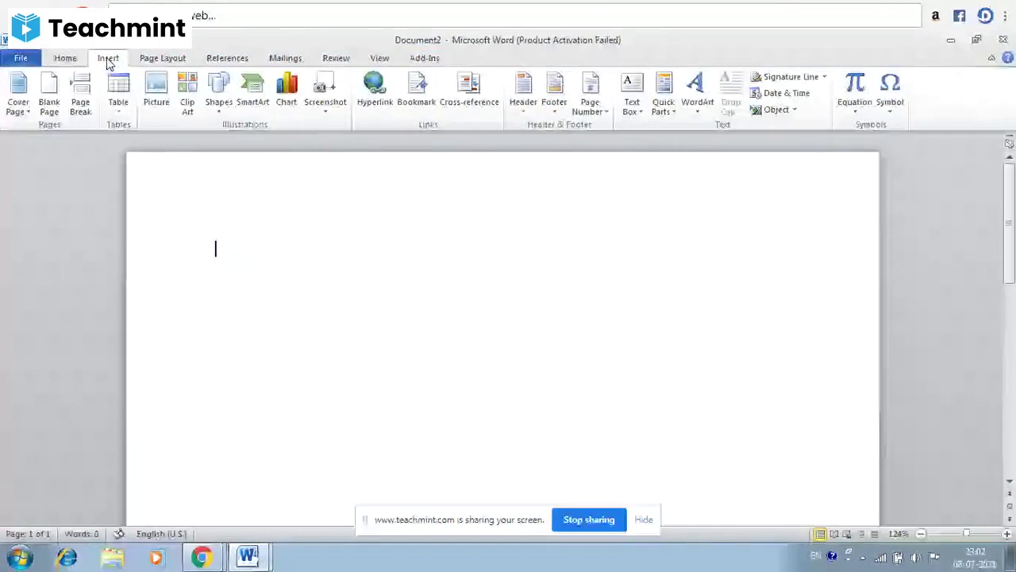
{"action": "left_click", "coordinate": [151, 62]}
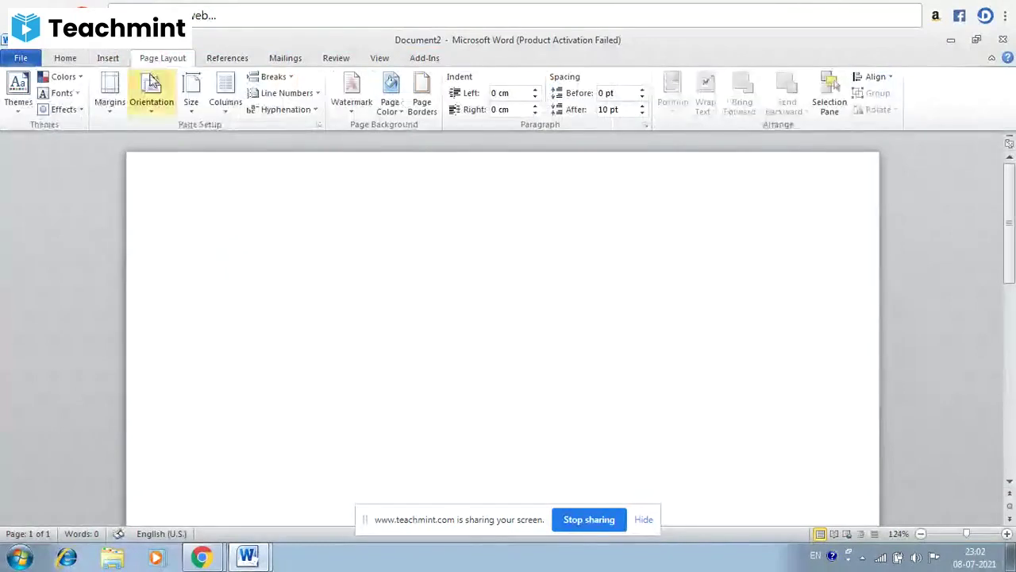
{"action": "left_click", "coordinate": [115, 111]}
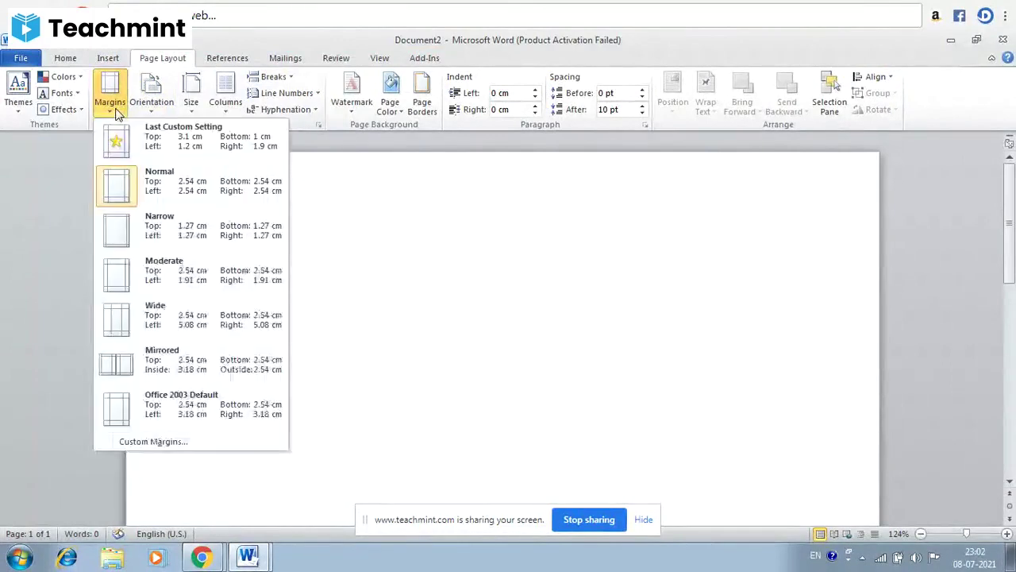
{"action": "left_click", "coordinate": [336, 212]}
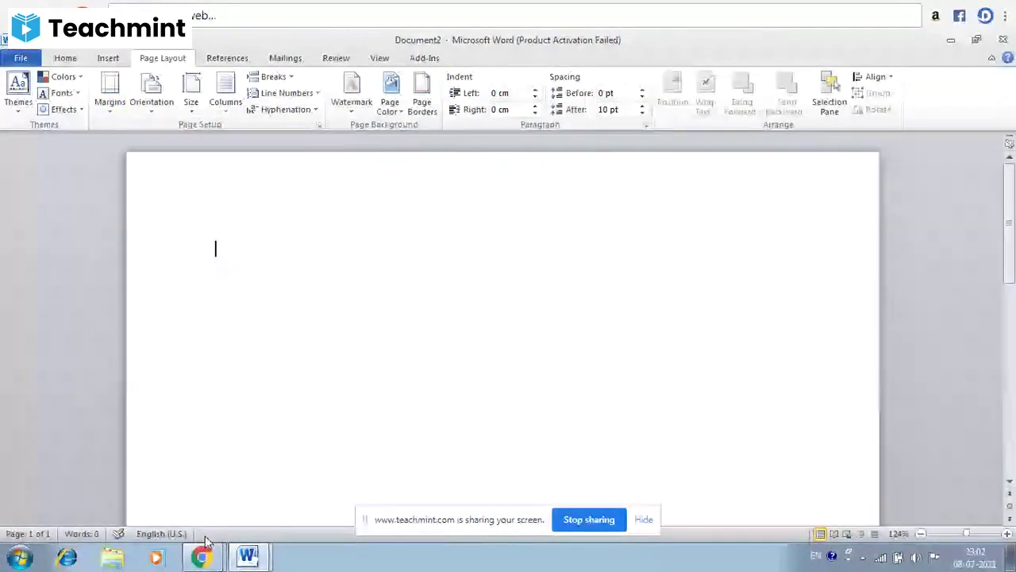
- Write the sample text NJNFJNFKG in the page body and delete it again
{"action": "mouse_move", "coordinate": [204, 556]}
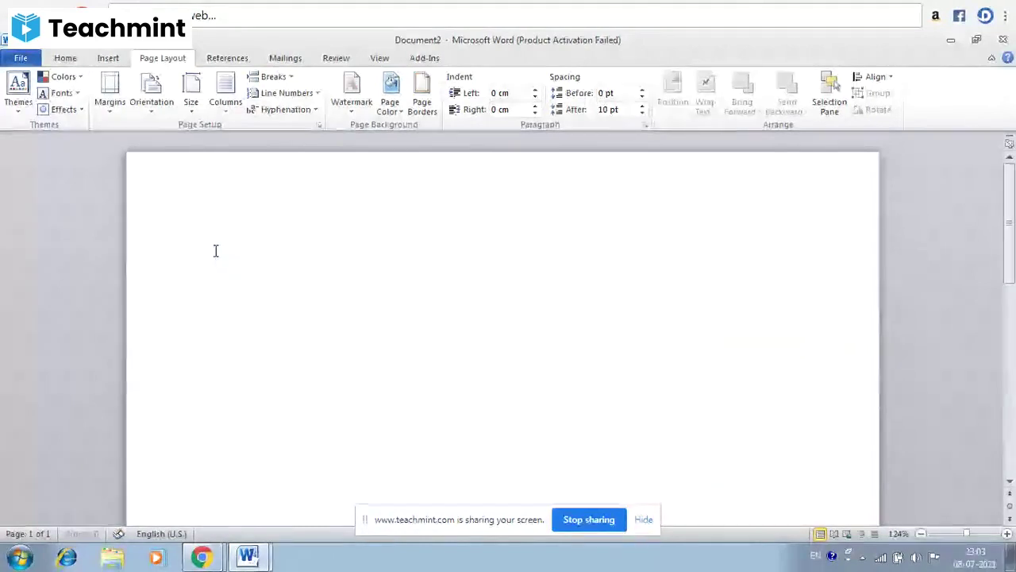
{"action": "type", "text": "NJNFJNFKG"}
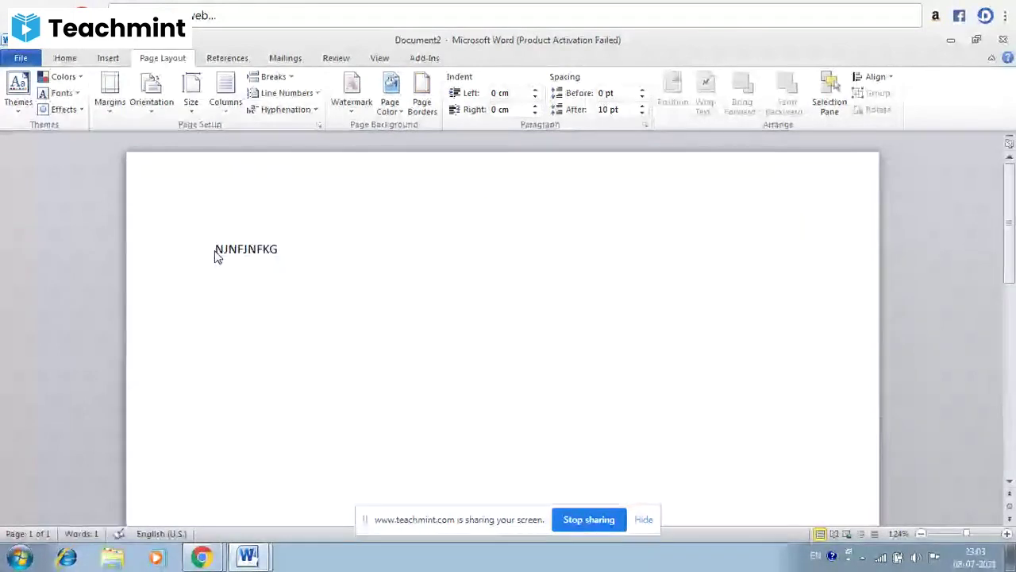
{"action": "key", "text": "BackSpace"}
{"action": "key", "text": "BackSpace"}
{"action": "key", "text": "BackSpace"}
{"action": "key", "text": "BackSpace"}
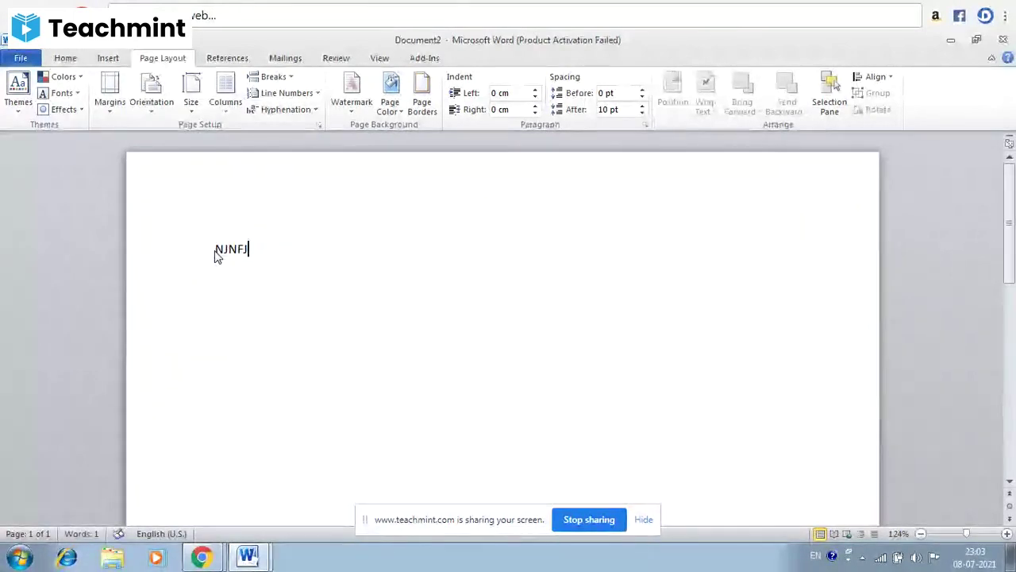
{"action": "key", "text": "BackSpace"}
{"action": "key", "text": "BackSpace"}
{"action": "key", "text": "BackSpace"}
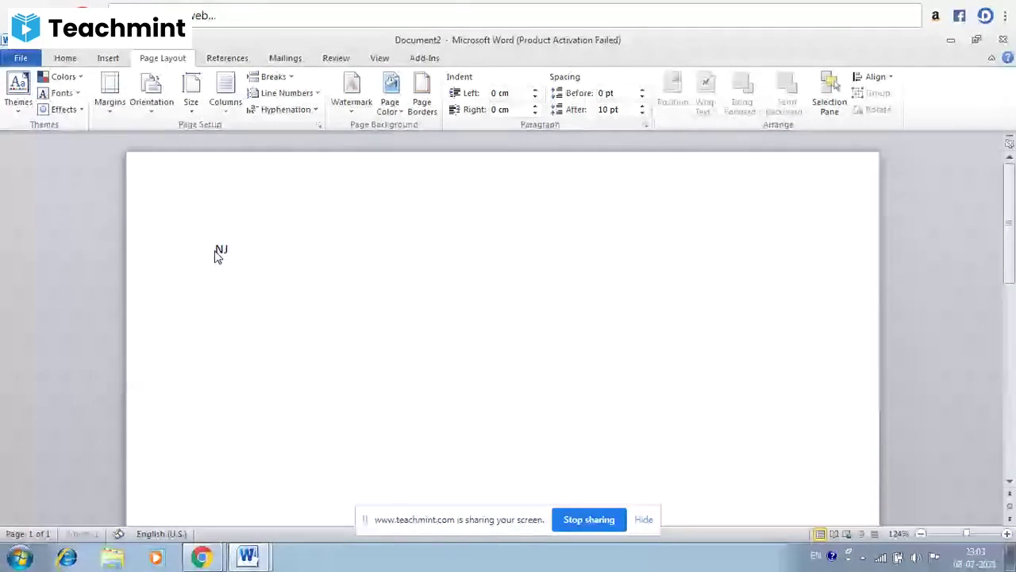
{"action": "key", "text": "BackSpace"}
{"action": "key", "text": "BackSpace"}
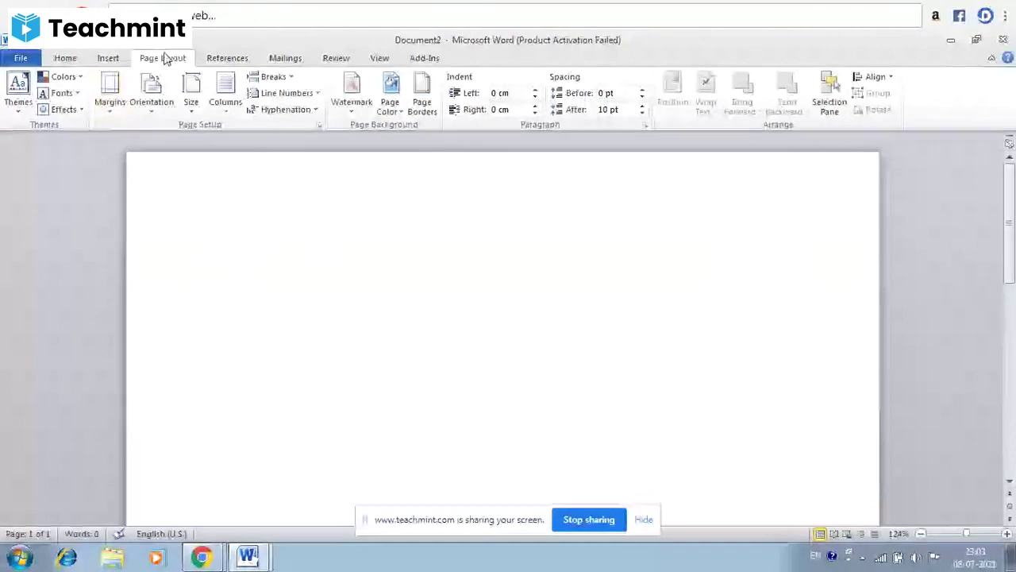
- Open the custom margin settings for the document and set the top margin to 1
{"action": "left_click", "coordinate": [110, 102]}
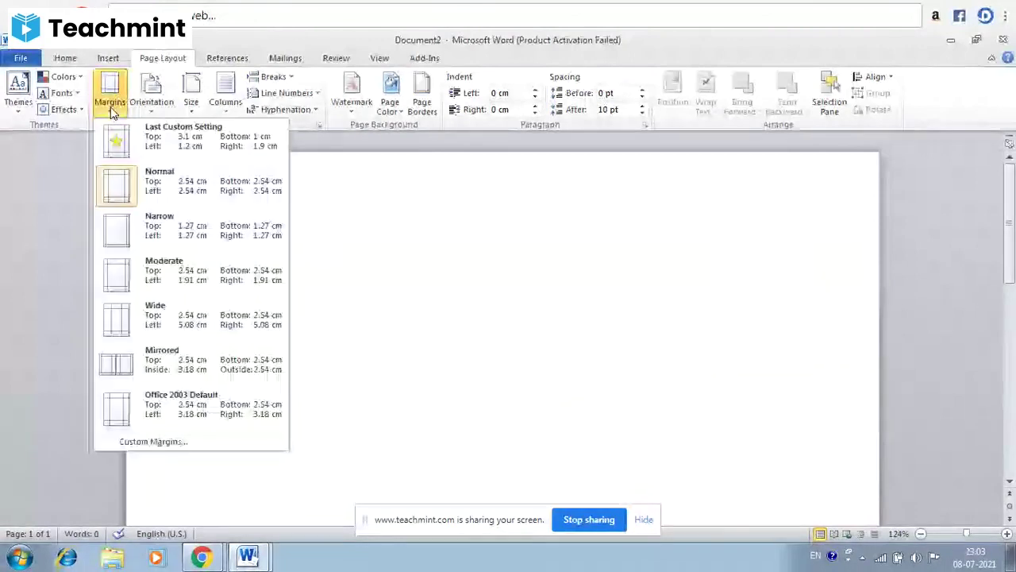
{"action": "left_click", "coordinate": [162, 442]}
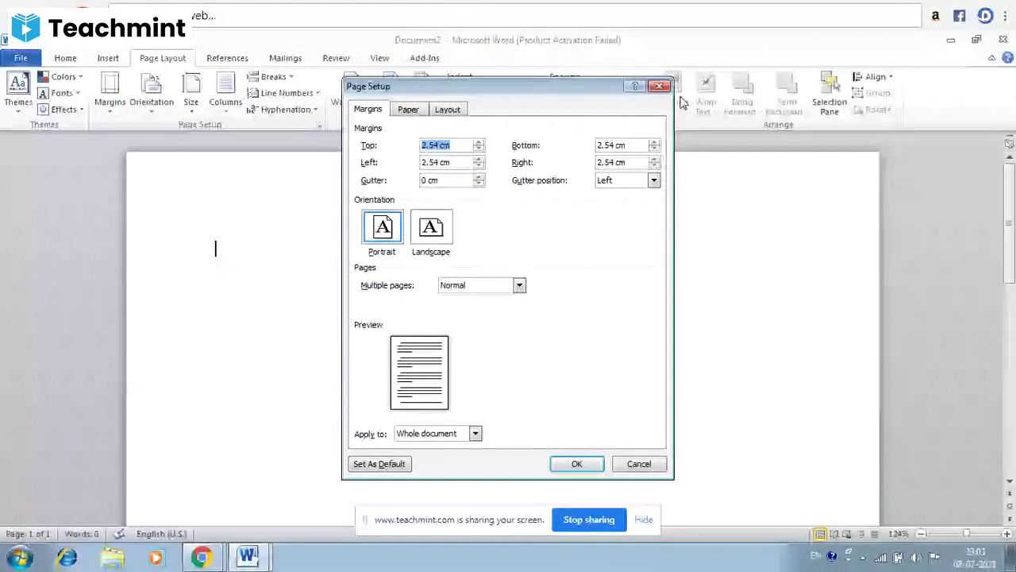
{"action": "left_click_drag", "start_coordinate": [479, 149], "coordinate": [480, 152]}
{"action": "left_click", "coordinate": [479, 149]}
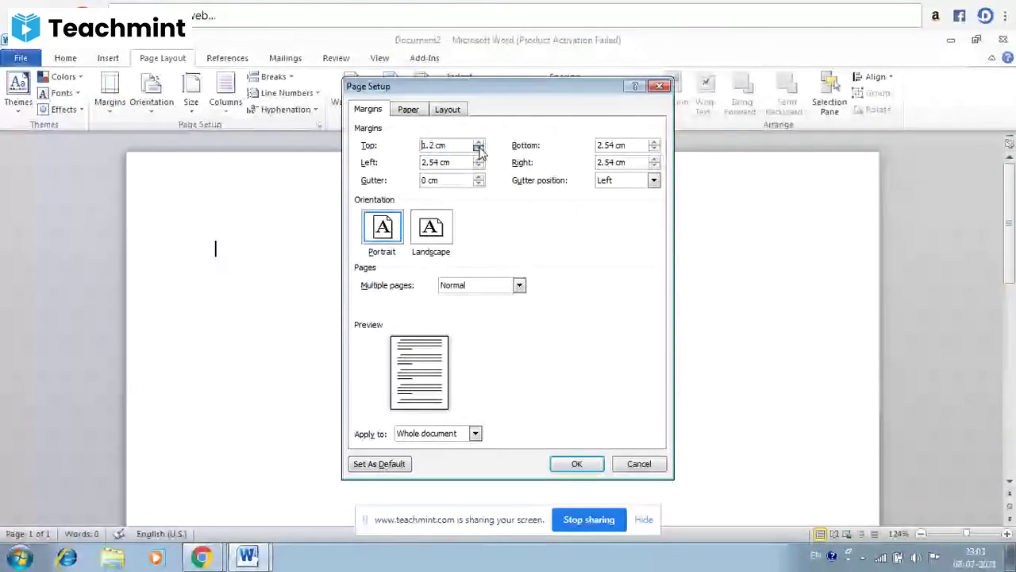
{"action": "left_click", "coordinate": [455, 149]}
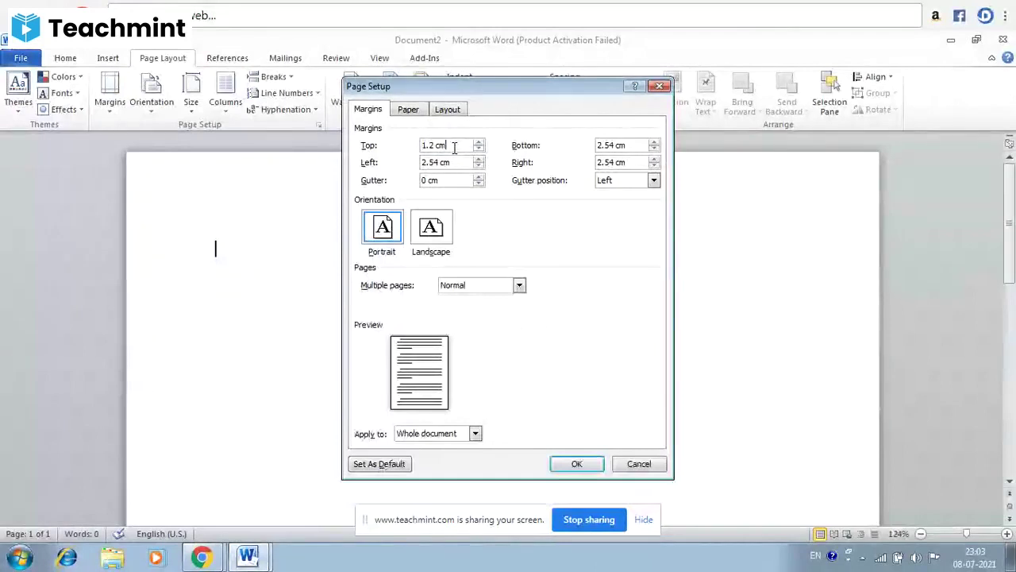
{"action": "key", "text": "BackSpace"}
{"action": "key", "text": "BackSpace"}
{"action": "key", "text": "BackSpace"}
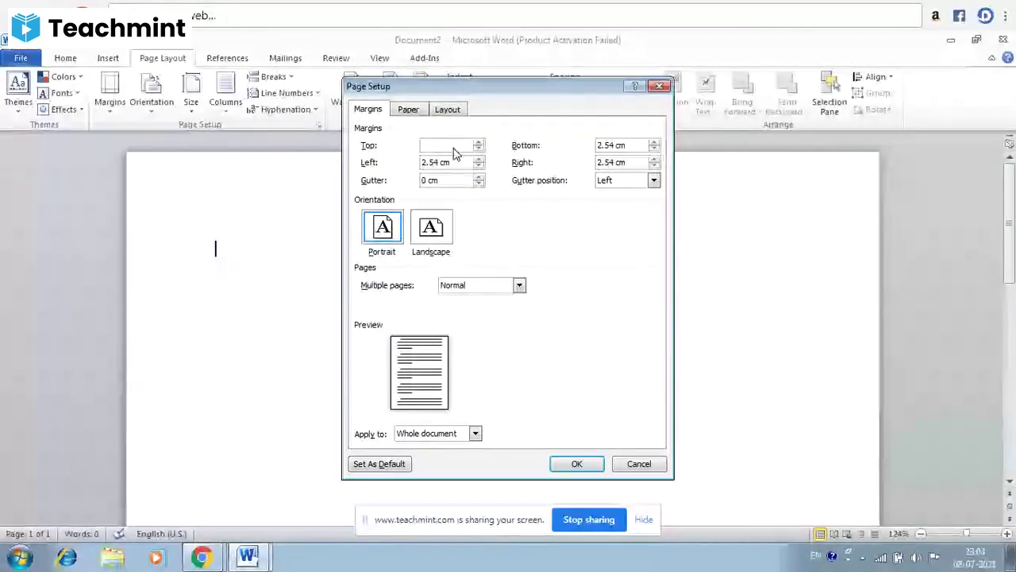
{"action": "key", "text": "BackSpace"}
{"action": "key", "text": "BackSpace"}
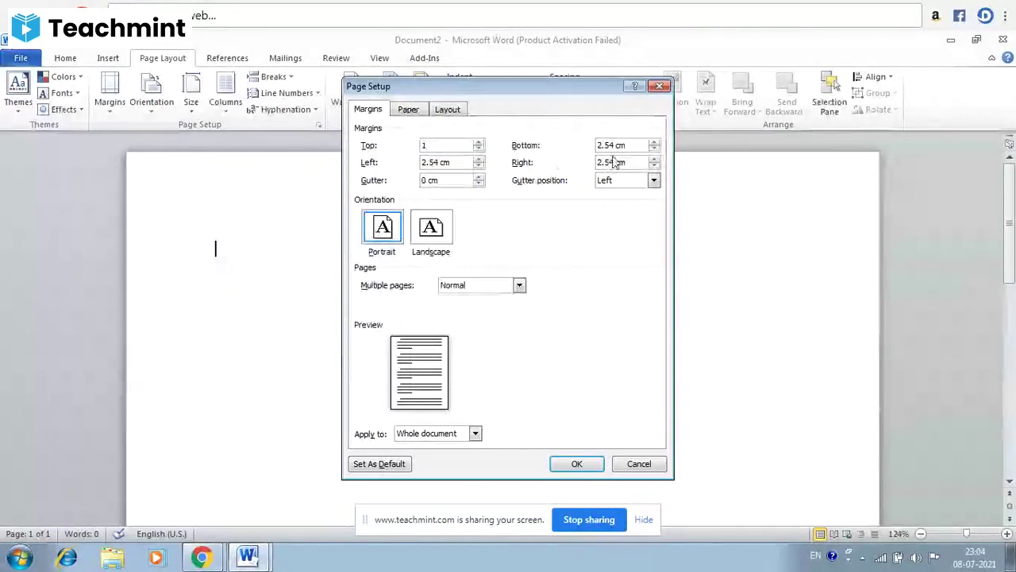
- Reduce the bottom page margin to 1.1 cm
{"action": "left_click", "coordinate": [654, 151]}
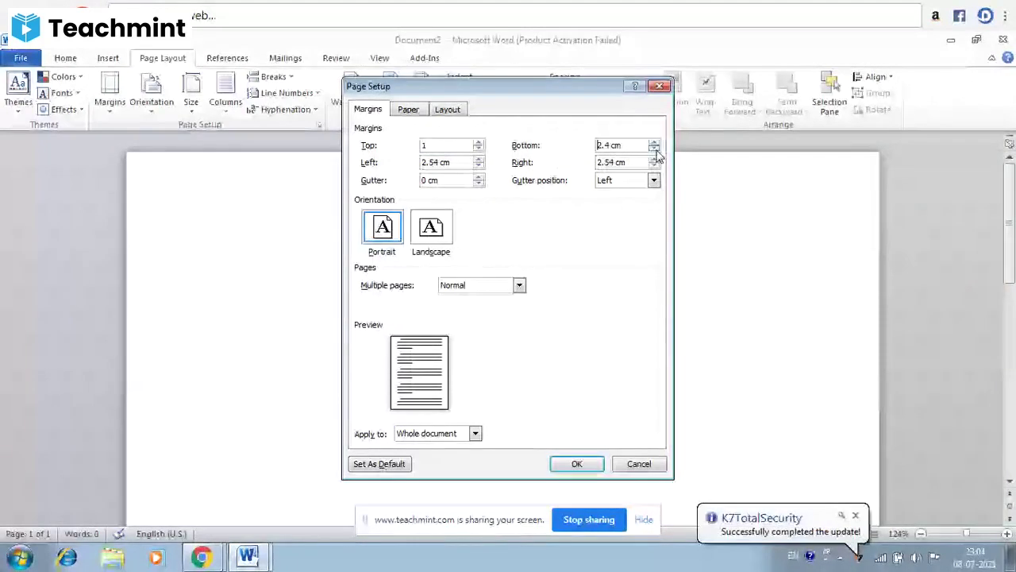
{"action": "left_click", "coordinate": [655, 150]}
{"action": "left_click", "coordinate": [655, 150]}
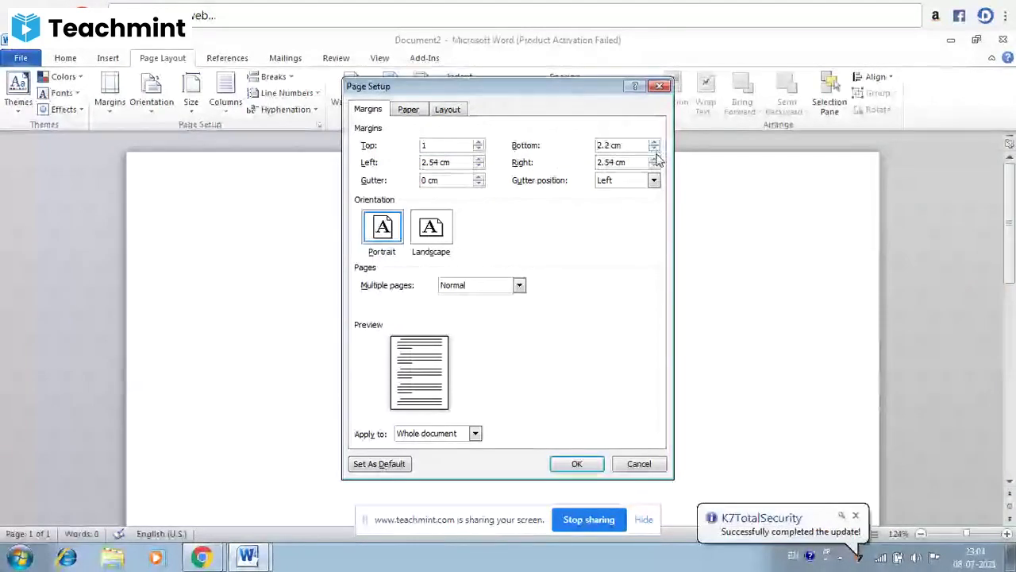
{"action": "left_click", "coordinate": [655, 150]}
{"action": "left_click", "coordinate": [656, 150]}
{"action": "left_click", "coordinate": [655, 151]}
{"action": "left_click", "coordinate": [655, 150]}
{"action": "left_click", "coordinate": [655, 151]}
{"action": "left_click", "coordinate": [655, 151]}
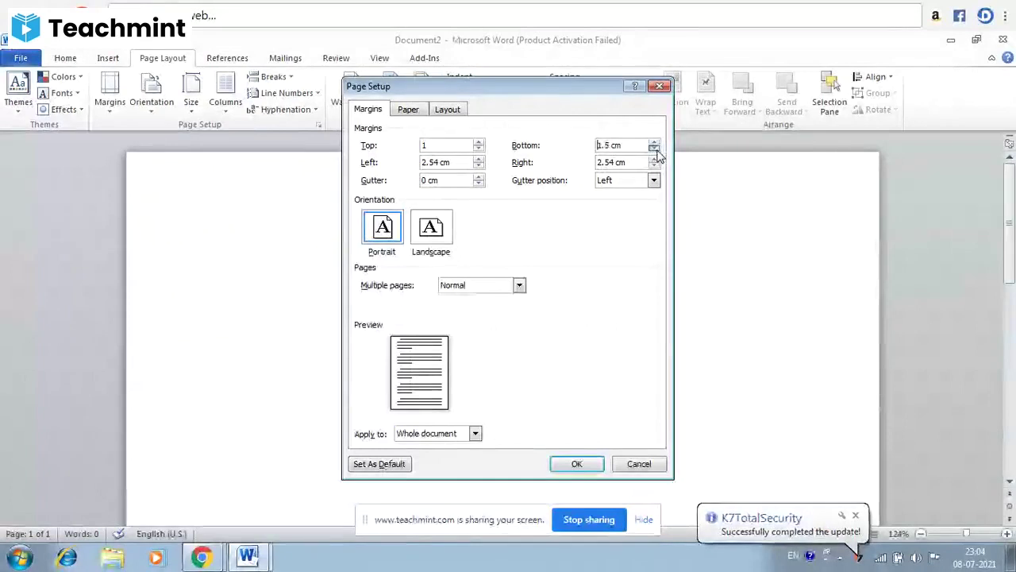
{"action": "left_click", "coordinate": [655, 150]}
{"action": "left_click", "coordinate": [655, 150]}
{"action": "left_click", "coordinate": [655, 150]}
{"action": "left_click", "coordinate": [655, 150]}
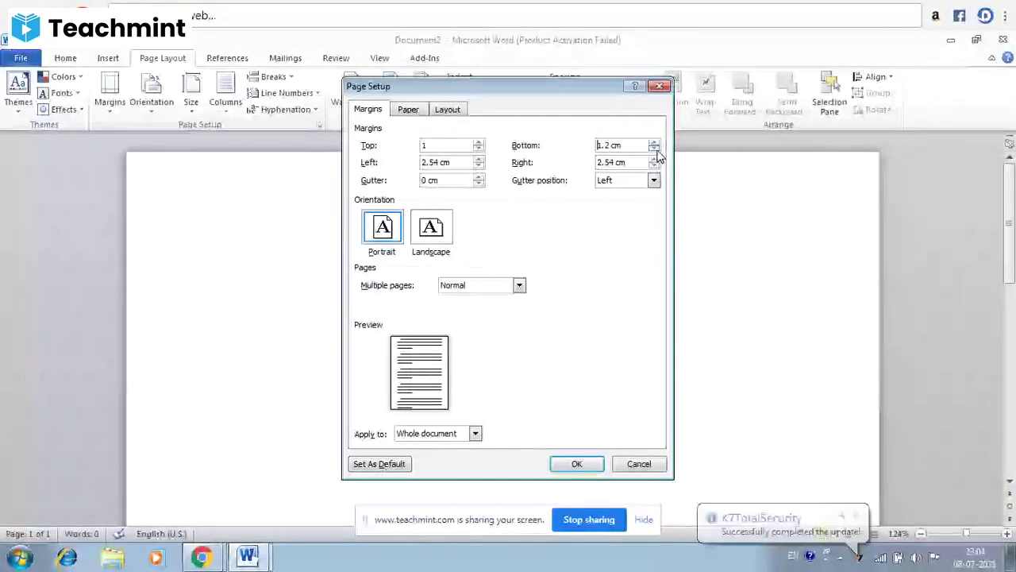
{"action": "left_click", "coordinate": [655, 150]}
- Reduce the left page margin to 0 cm
{"action": "left_click", "coordinate": [479, 166]}
{"action": "left_click", "coordinate": [479, 167]}
{"action": "left_click", "coordinate": [479, 167]}
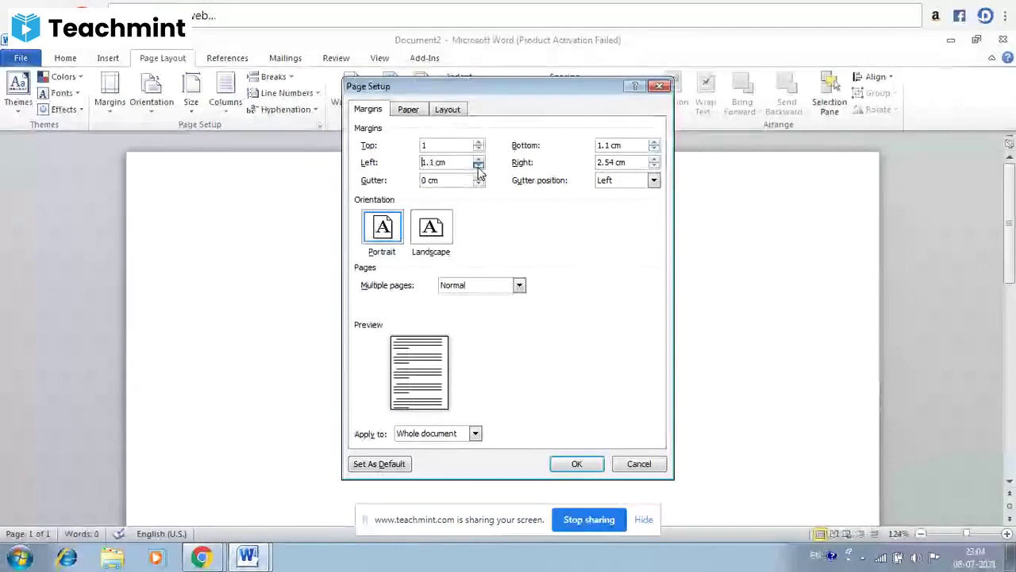
{"action": "left_click", "coordinate": [479, 167]}
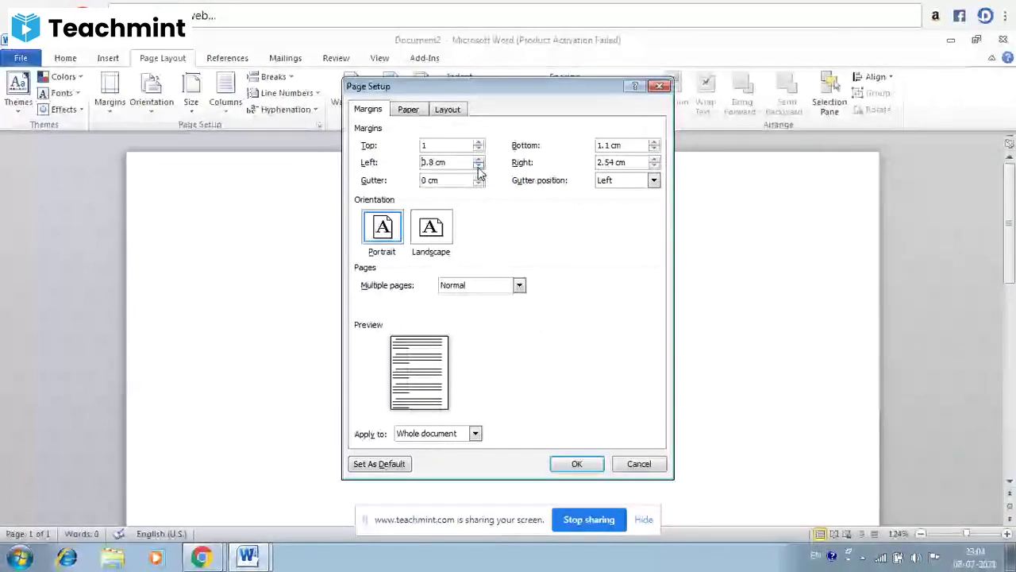
{"action": "left_click", "coordinate": [478, 166]}
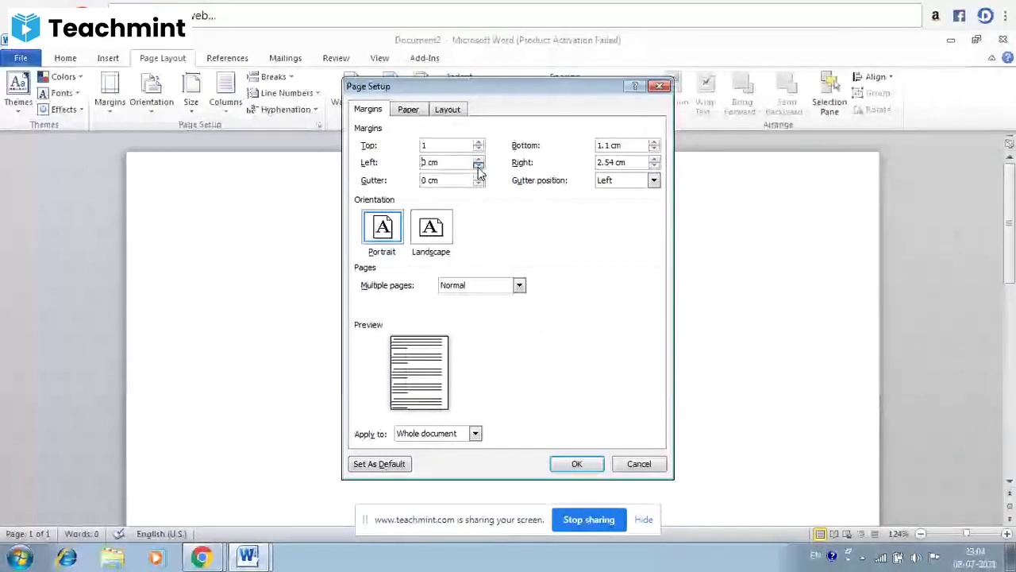
- Set the right page margin to 0 and apply the custom margins to the whole document
{"action": "left_click", "coordinate": [637, 165]}
{"action": "key", "text": "BackSpace"}
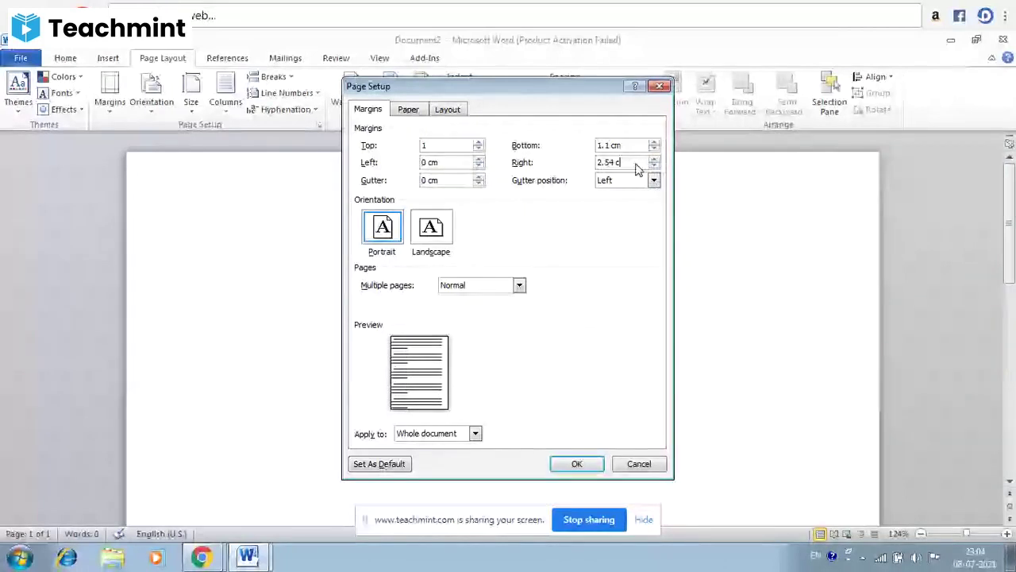
{"action": "key", "text": "BackSpace"}
{"action": "key", "text": "BackSpace"}
{"action": "key", "text": "BackSpace"}
{"action": "key", "text": "BackSpace"}
{"action": "key", "text": "BackSpace"}
{"action": "key", "text": "BackSpace"}
{"action": "type", "text": "0"}
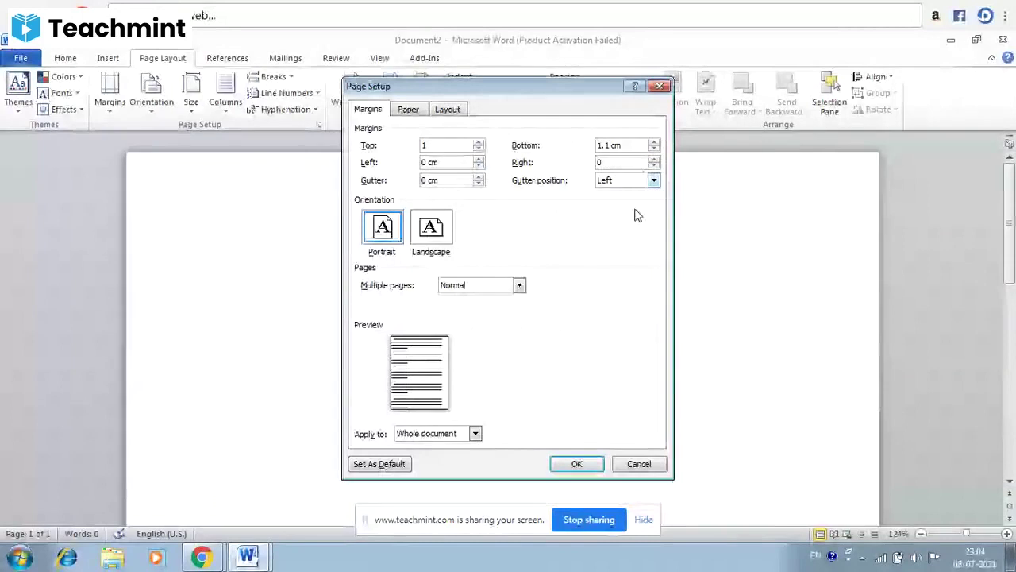
{"action": "left_click", "coordinate": [578, 466]}
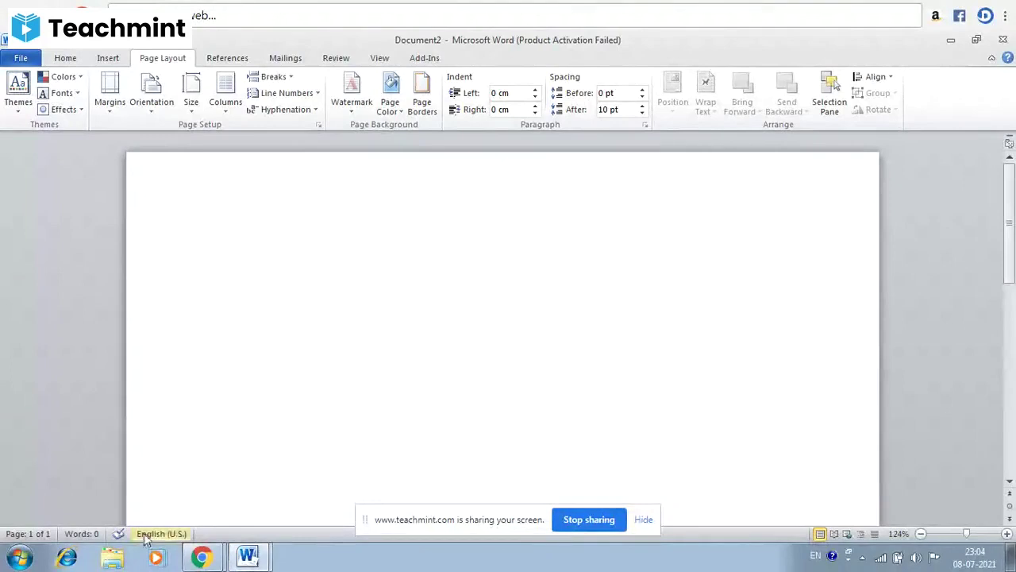
- Change the page orientation to Landscape and switch it back to Portrait
{"action": "left_click", "coordinate": [152, 115]}
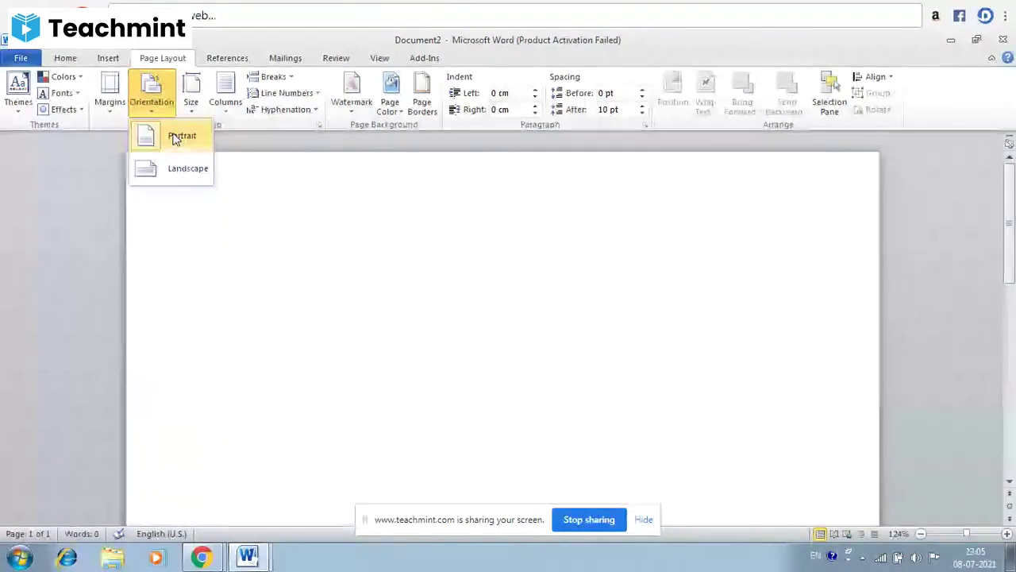
{"action": "left_click", "coordinate": [176, 182]}
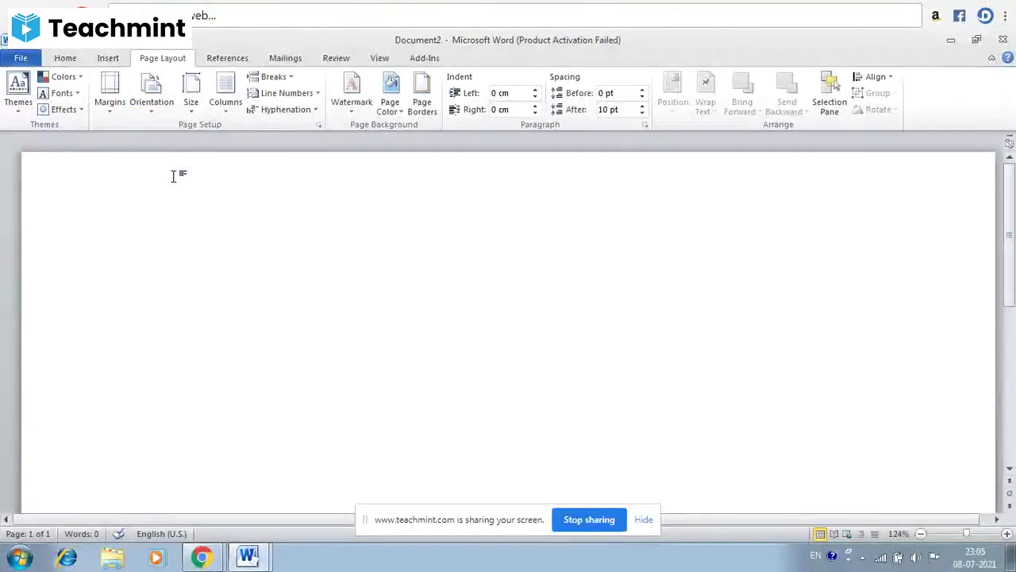
{"action": "left_click", "coordinate": [151, 117]}
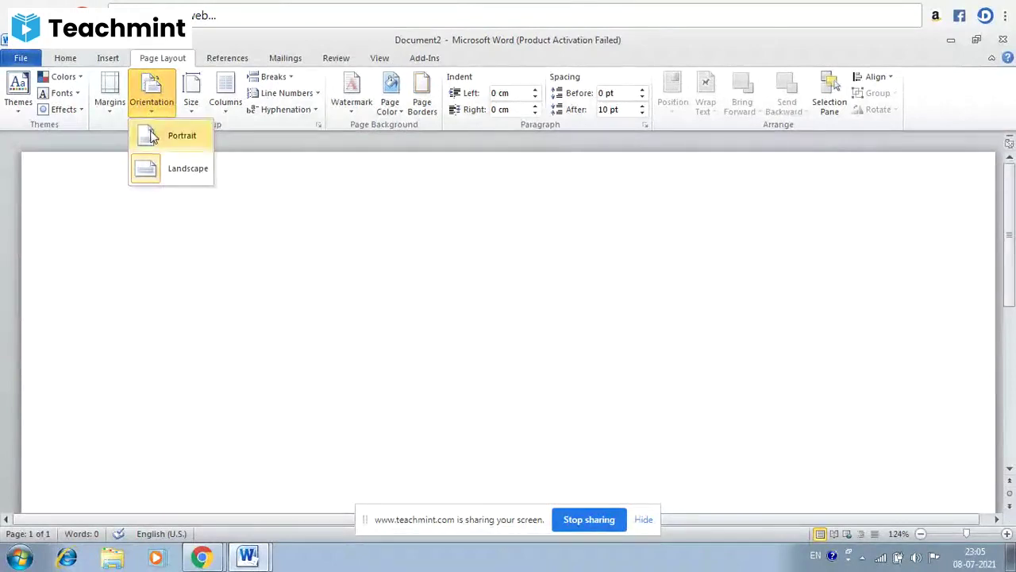
{"action": "left_click", "coordinate": [151, 131]}
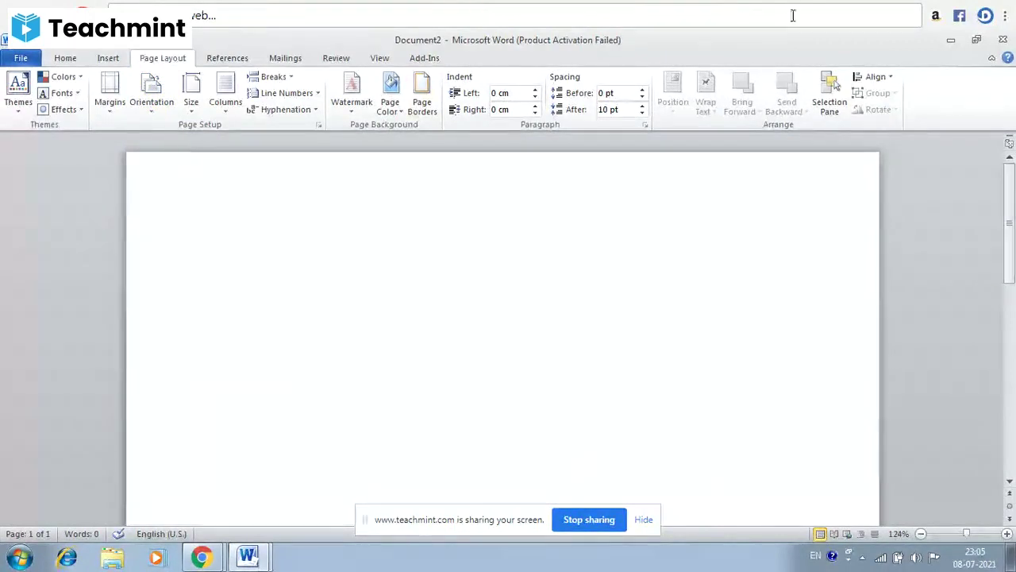
- Close Document2 and Document1 without saving the changes to either
{"action": "left_click", "coordinate": [1004, 38]}
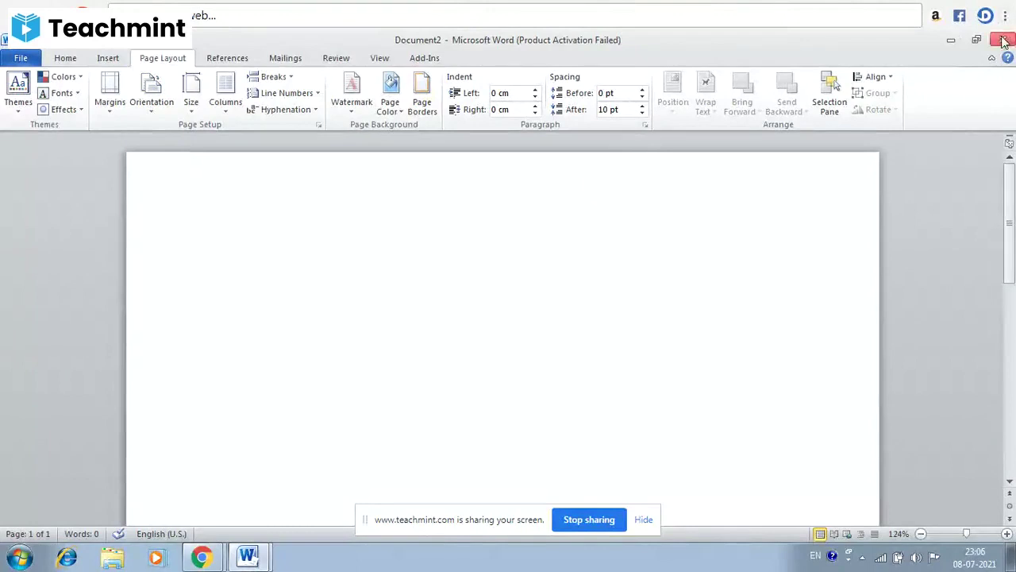
{"action": "left_click", "coordinate": [496, 315]}
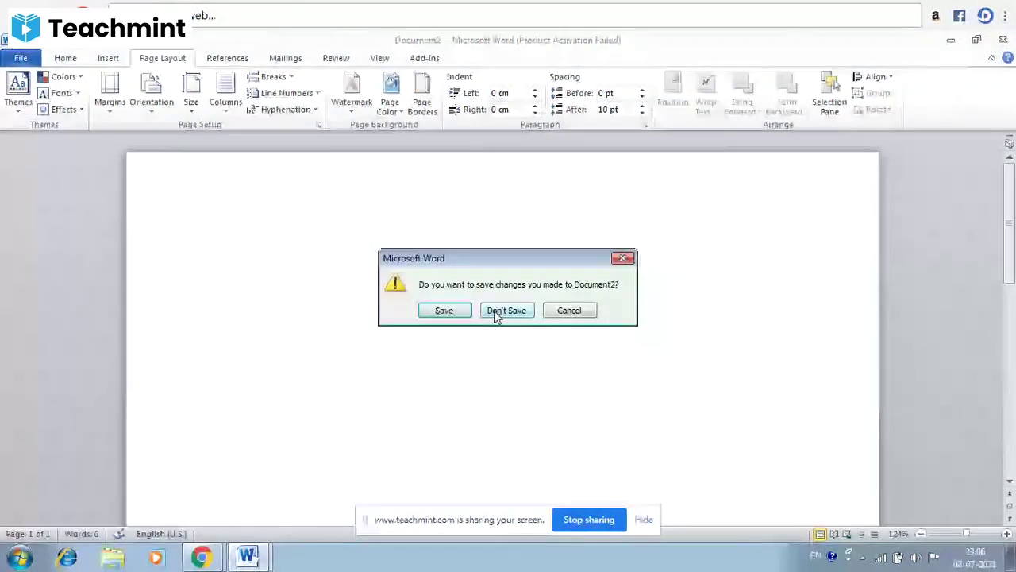
{"action": "left_click", "coordinate": [1005, 41]}
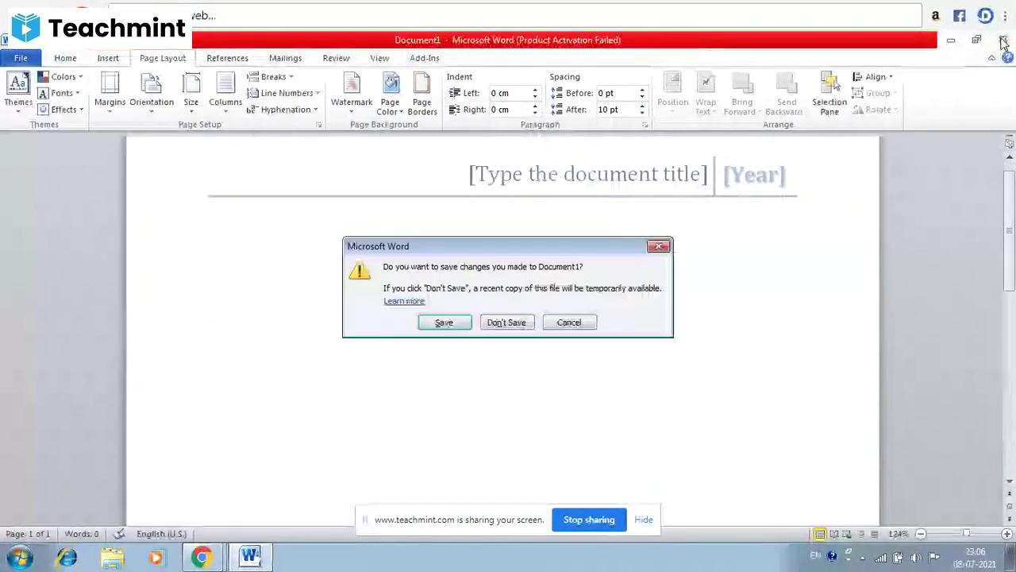
{"action": "left_click", "coordinate": [509, 322]}
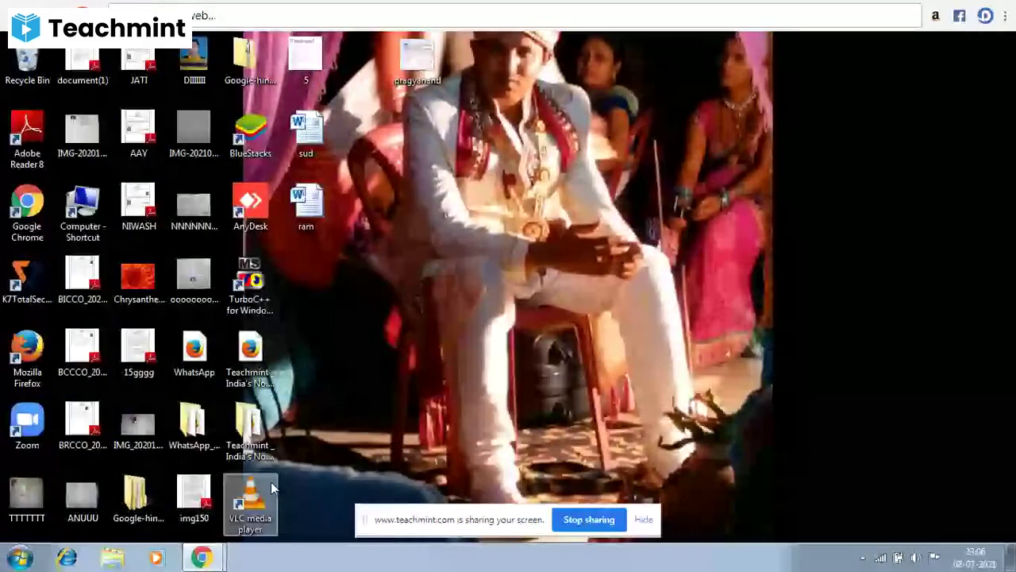
- Switch to the Teachmint class in Chrome and stop sharing the screen
{"action": "left_click", "coordinate": [203, 557]}
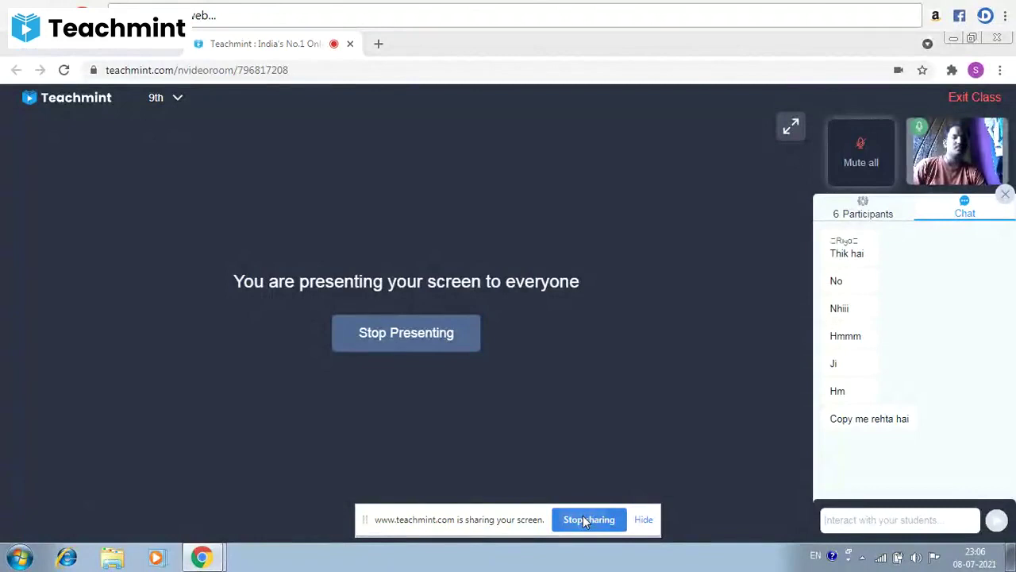
{"action": "left_click", "coordinate": [588, 519]}
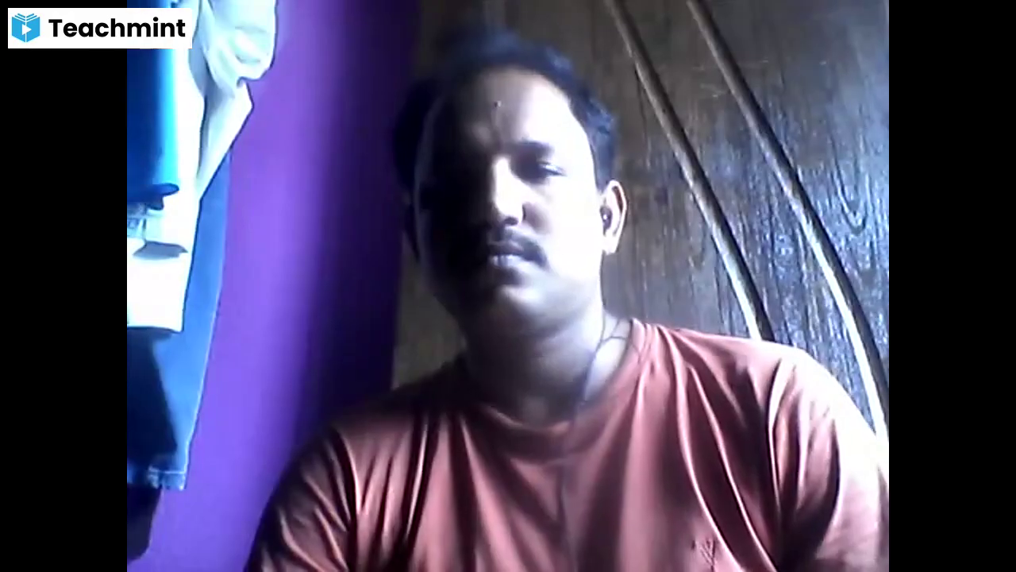